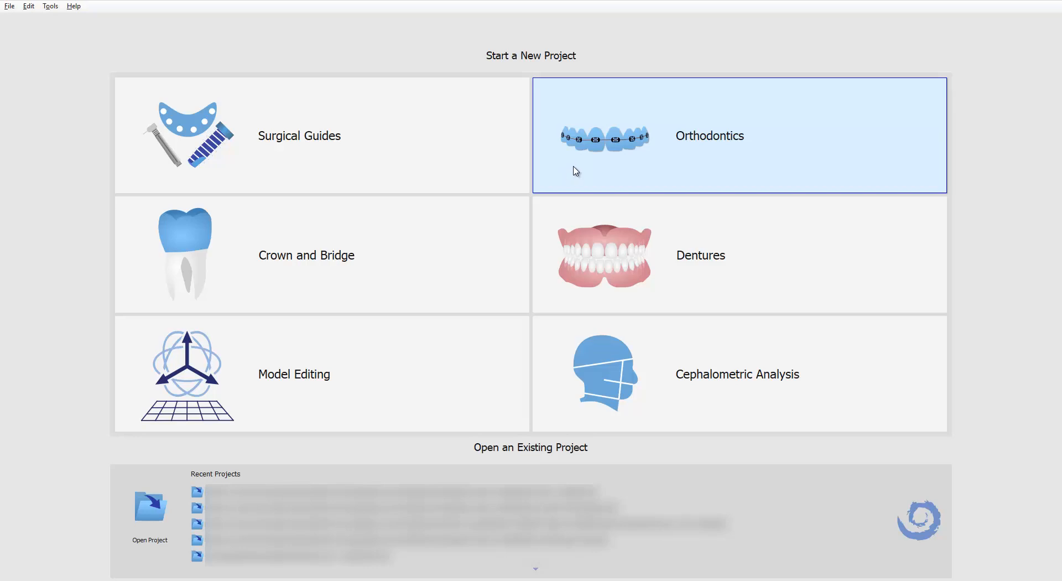
Start a new Orthodontics Indirect Bonding Tray project, aligning brackets to teeth and importing models.
left_click(627, 170)
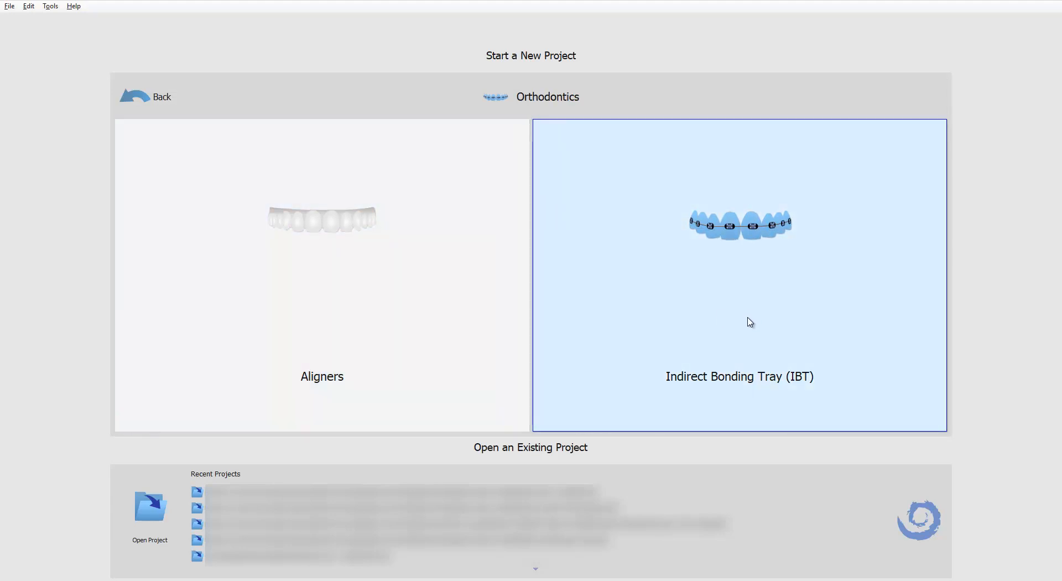
left_click(750, 321)
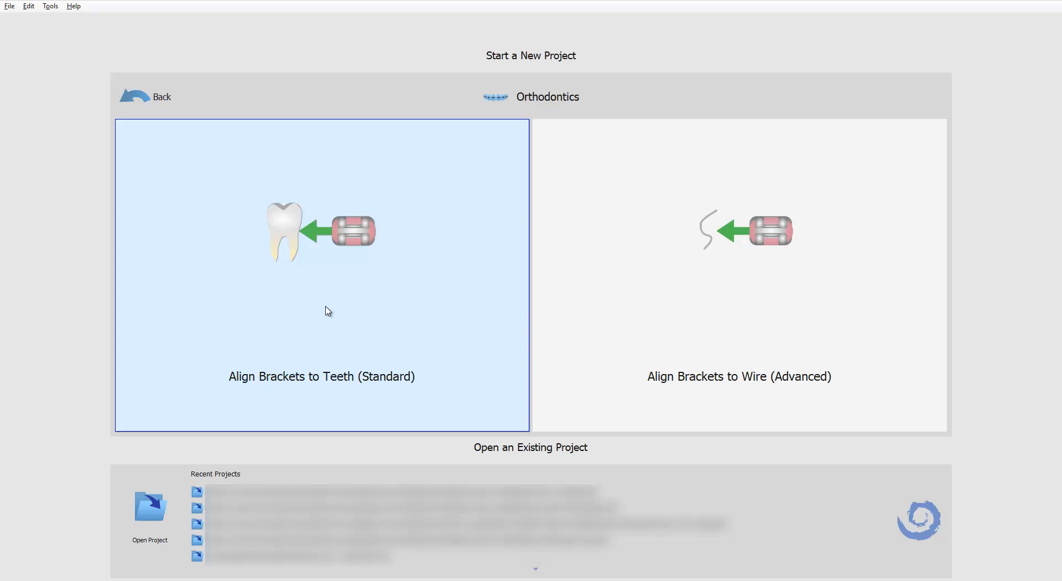
left_click(328, 311)
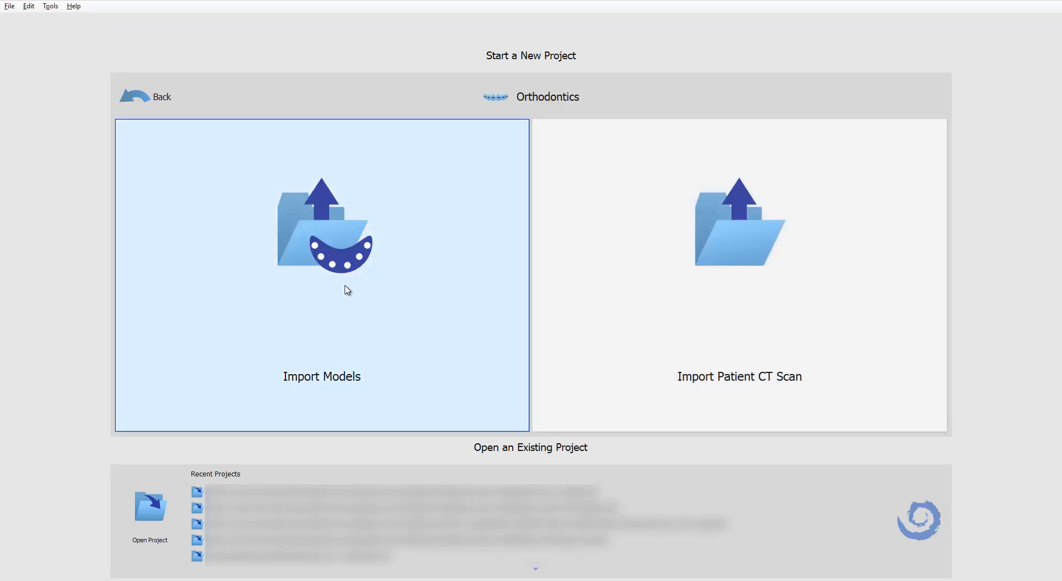
left_click(381, 300)
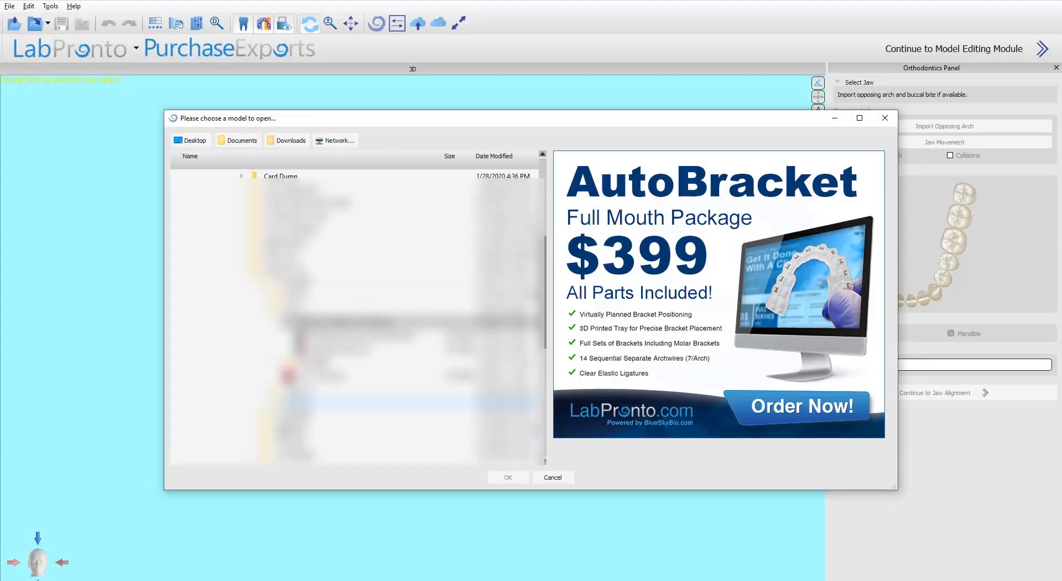
Open the dental scan model file and identify it as the maxilla.
scroll(354, 315, "down", 3)
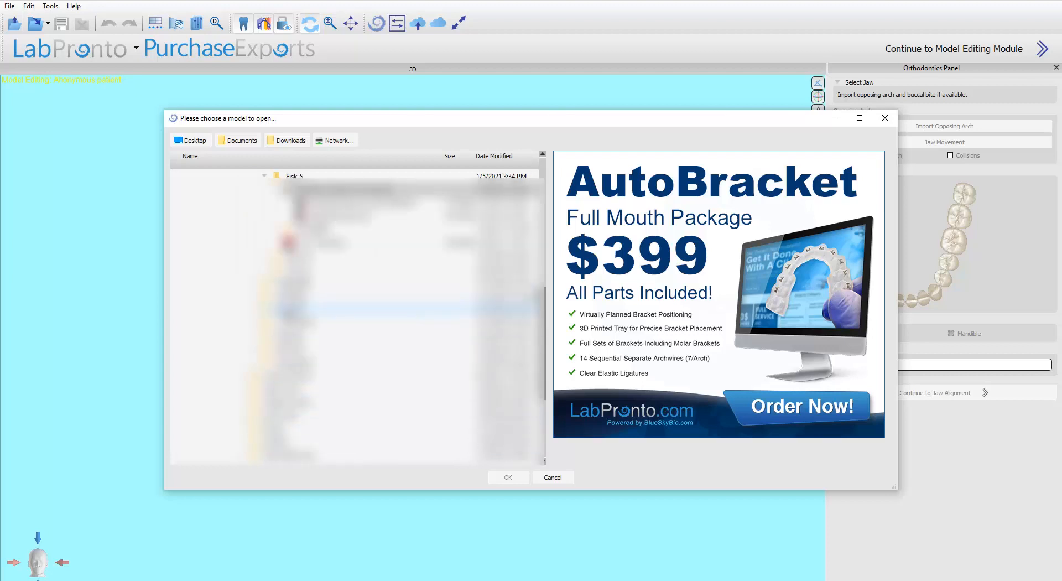
left_click(507, 477)
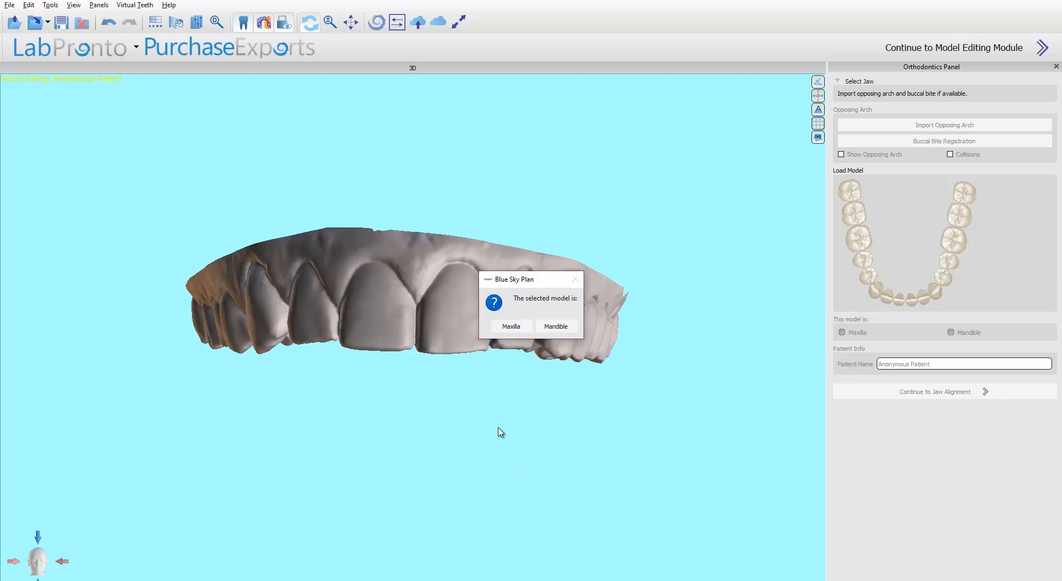
left_click(507, 327)
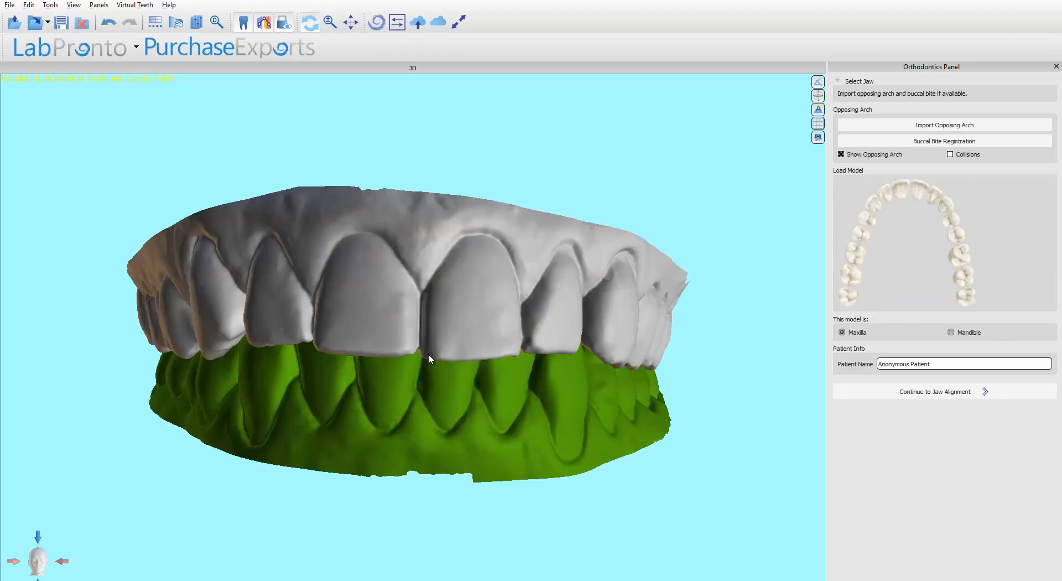
Continue from jaw selection to the teeth-marking stage.
left_click_drag(404, 509, 582, 323)
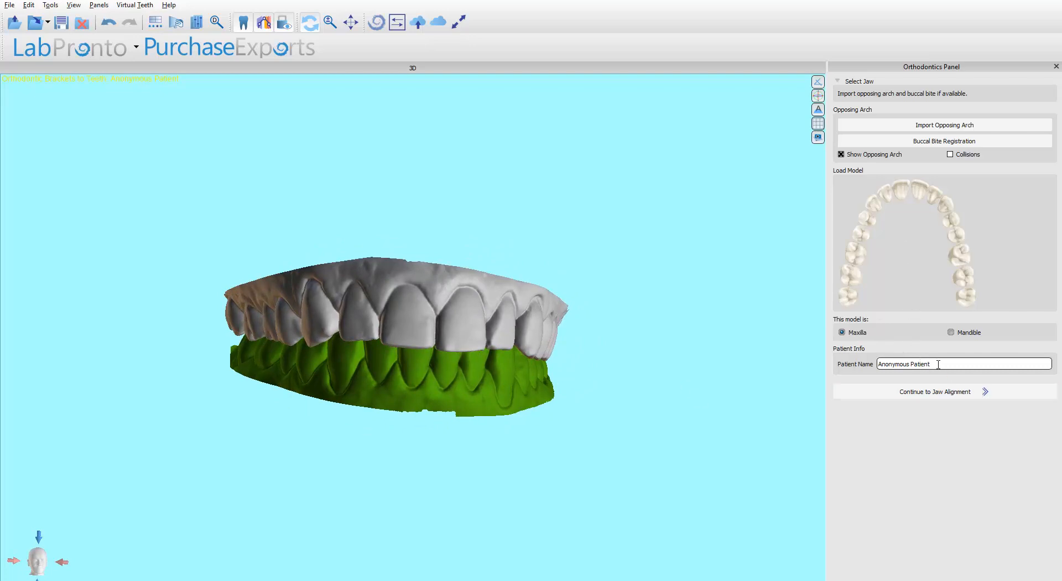
left_click_drag(939, 365, 847, 364)
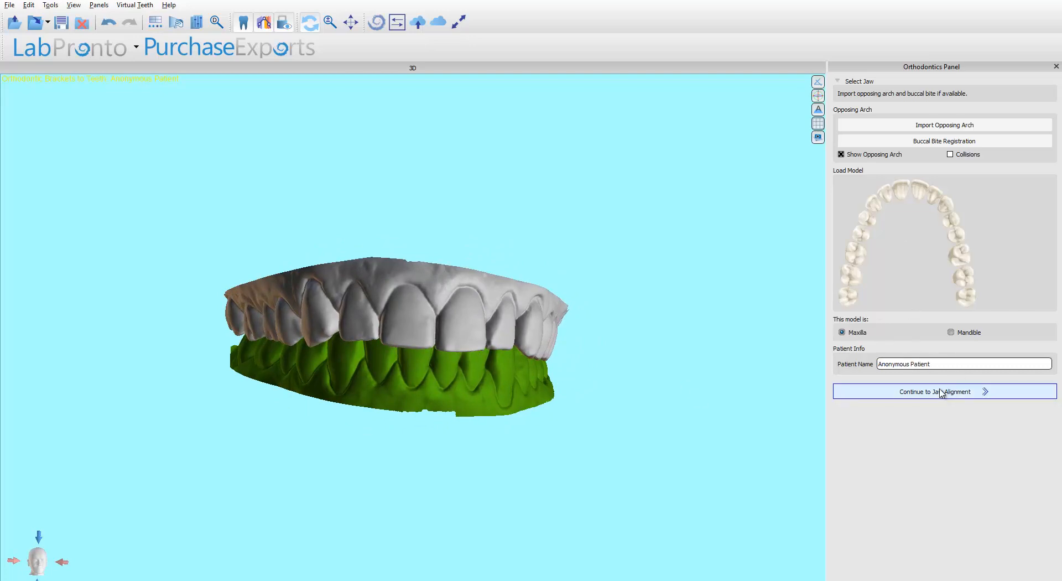
left_click(885, 392)
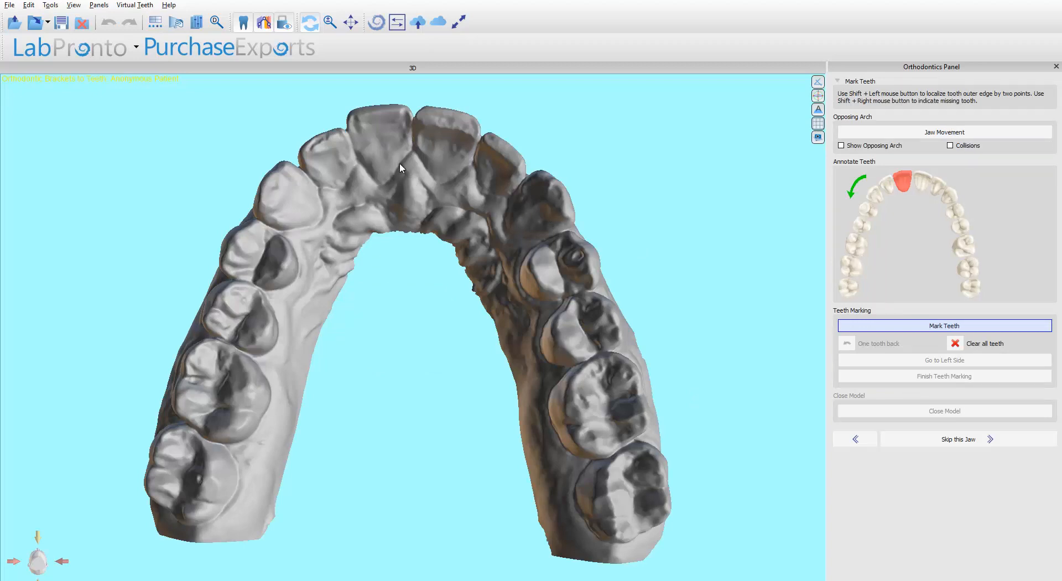
Mark the outer edge of each tooth with two points, from the central incisor back to the last molar on the first side.
left_click(400, 108, "shift")
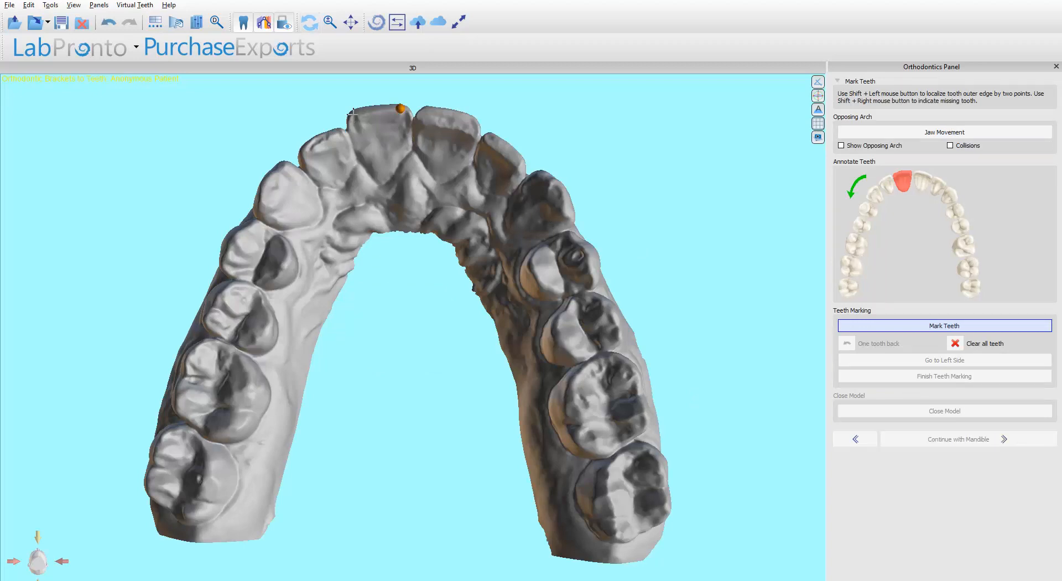
left_click(353, 114, "shift")
left_click(340, 132, "shift")
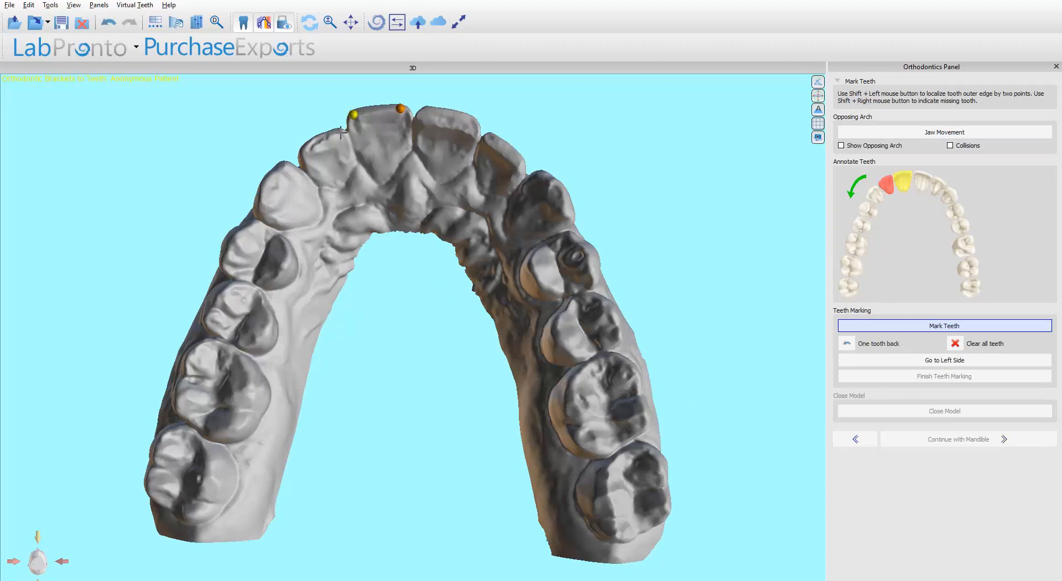
left_click(304, 149, "shift")
left_click(284, 163, "shift")
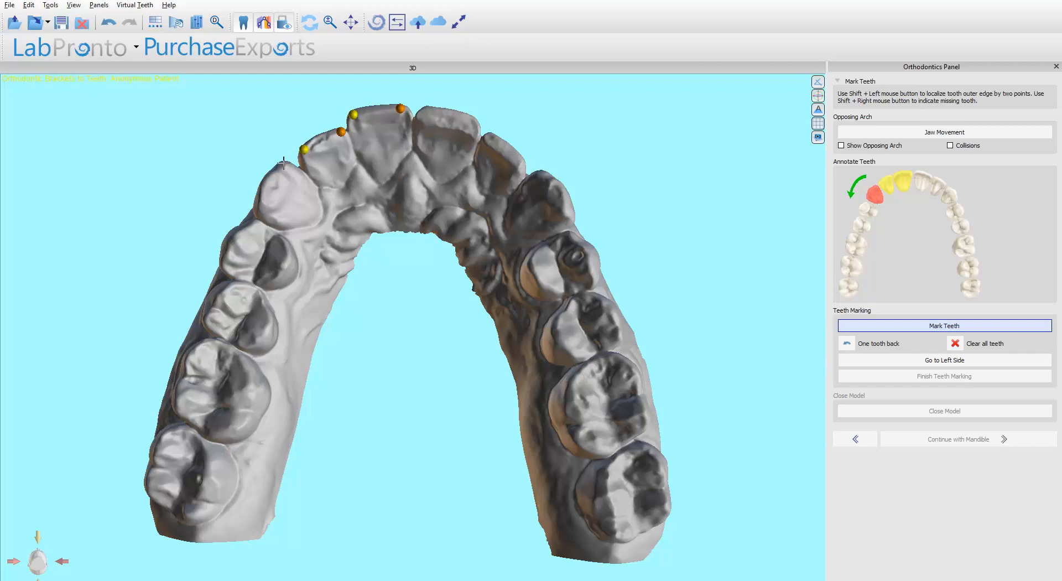
left_click(264, 201, "shift")
left_click(257, 223, "shift")
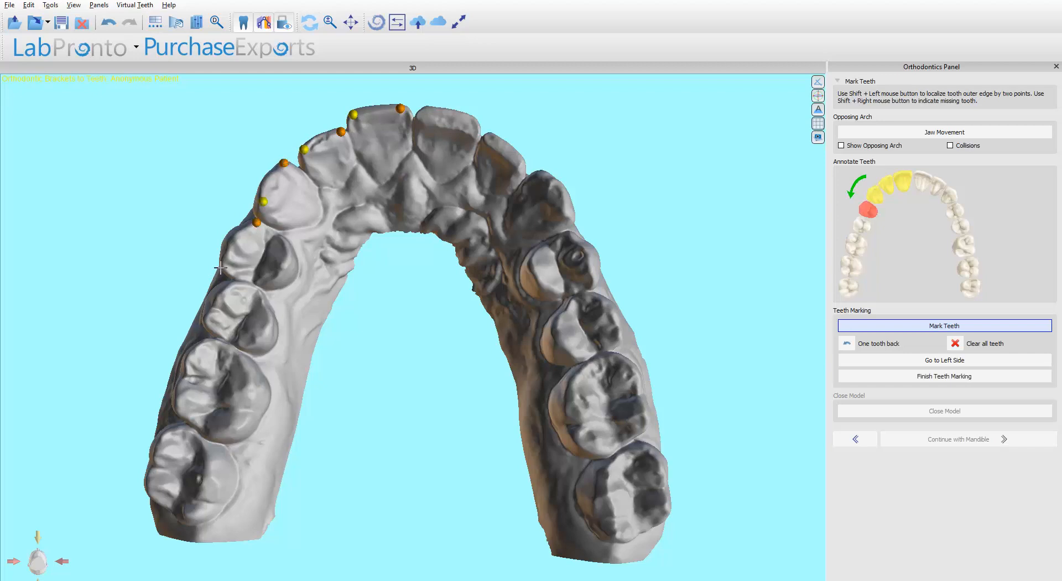
left_click(224, 264, "shift")
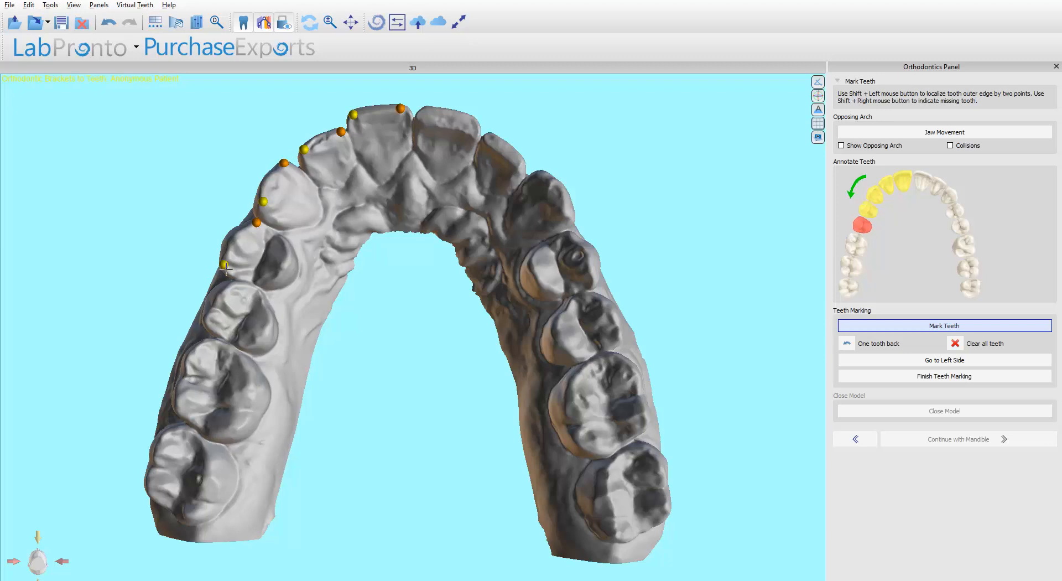
left_click(237, 285, "shift")
left_click(205, 320, "shift")
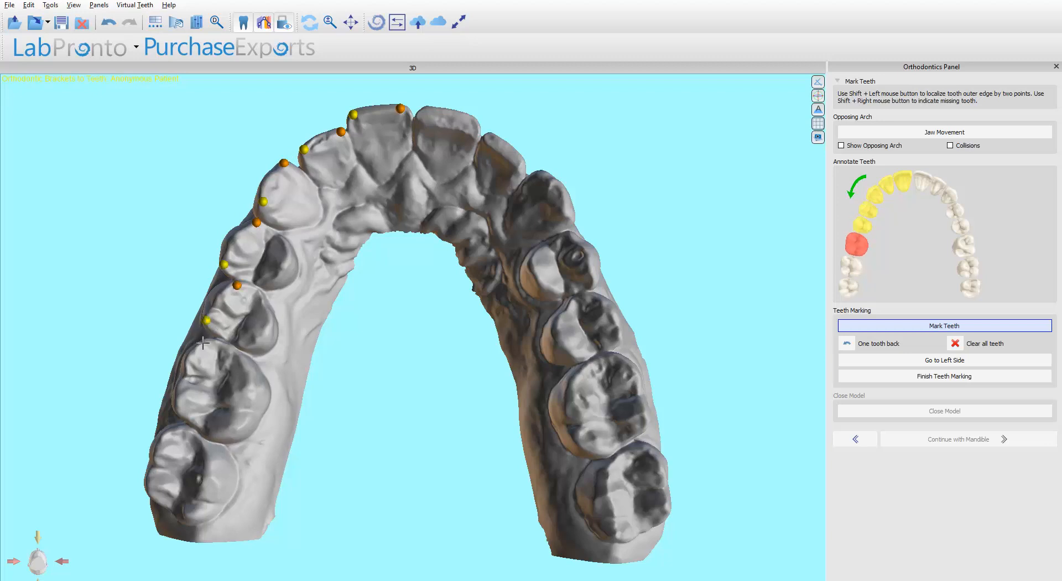
left_click(203, 343, "shift")
left_click(178, 410, "shift")
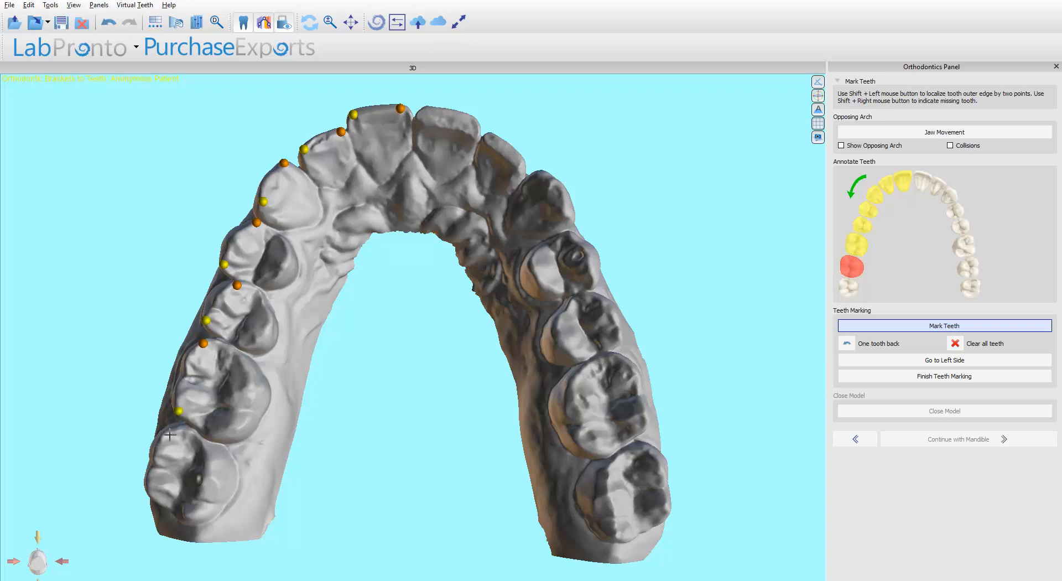
left_click(168, 437, "shift")
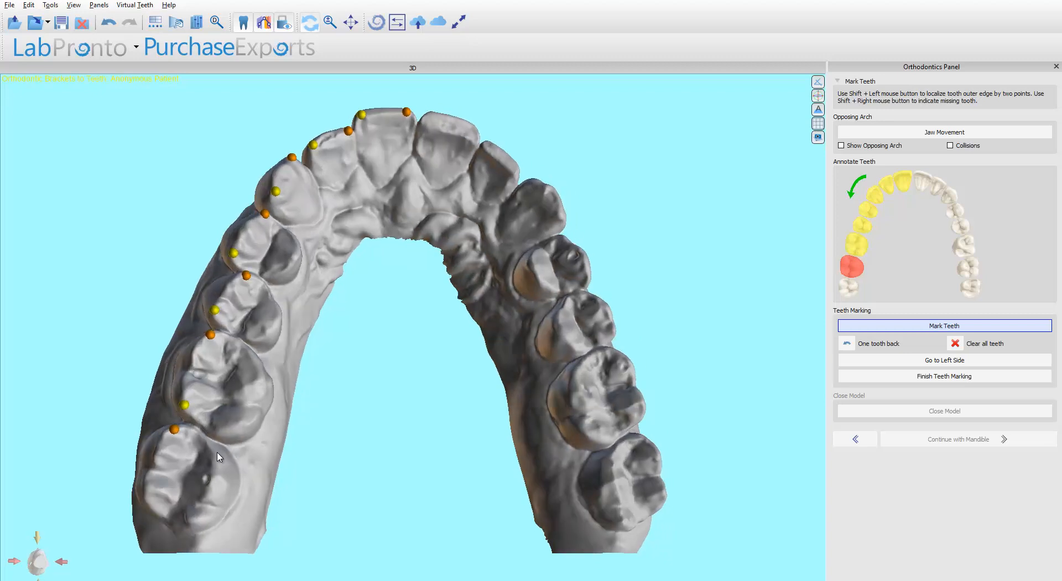
left_click(145, 499, "shift")
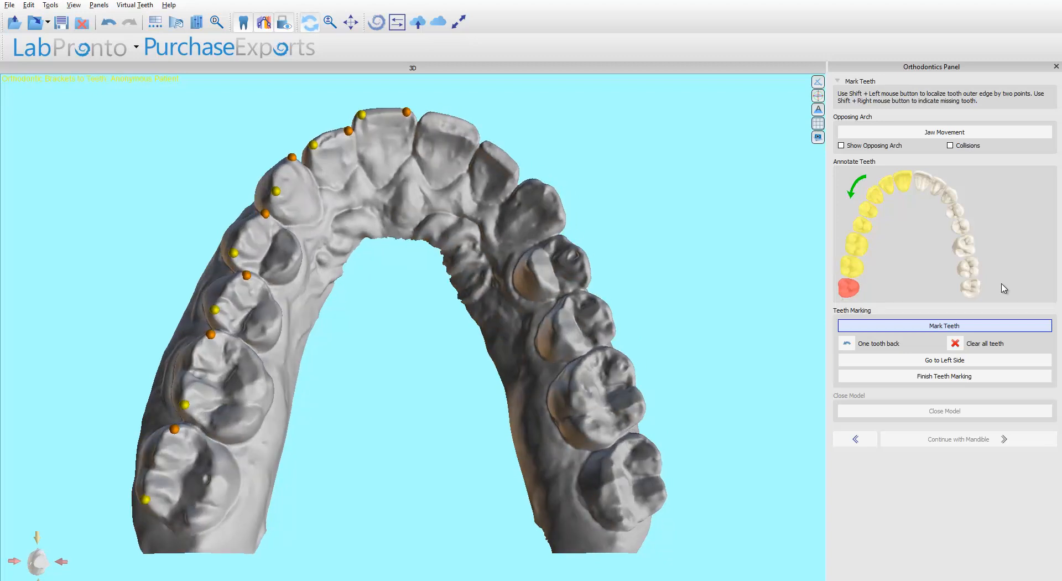
Switch to the other side and mark each tooth's outer edge with two points, from incisor to last molar.
left_click(933, 361)
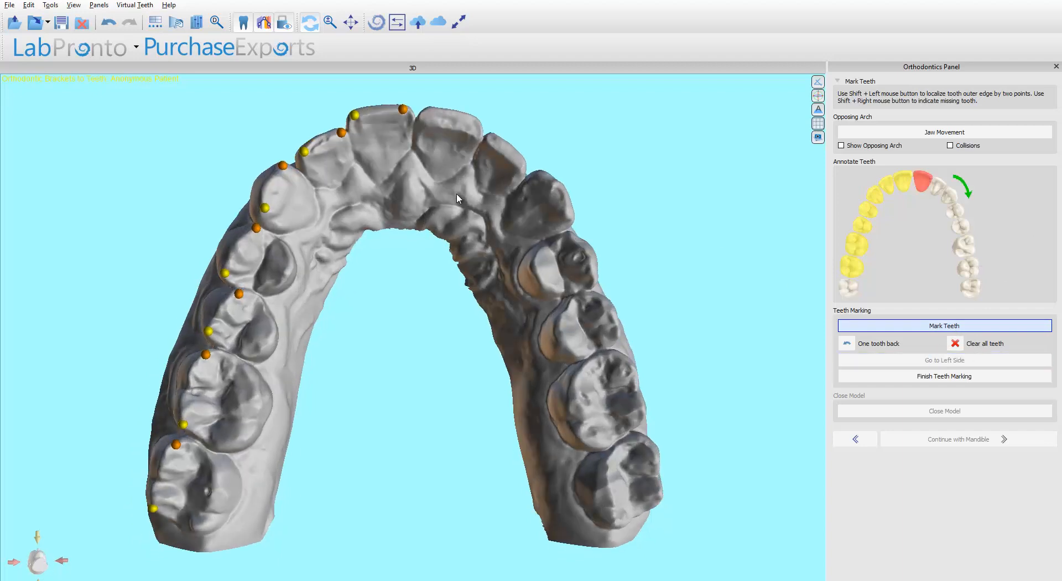
left_click(477, 124, "shift")
left_click(492, 137, "shift")
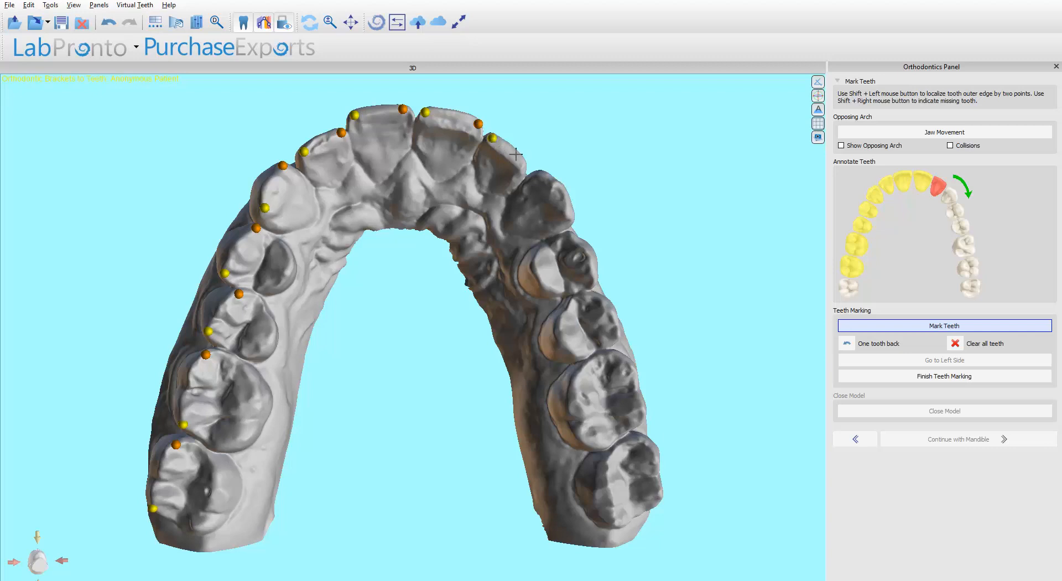
left_click(521, 161, "shift")
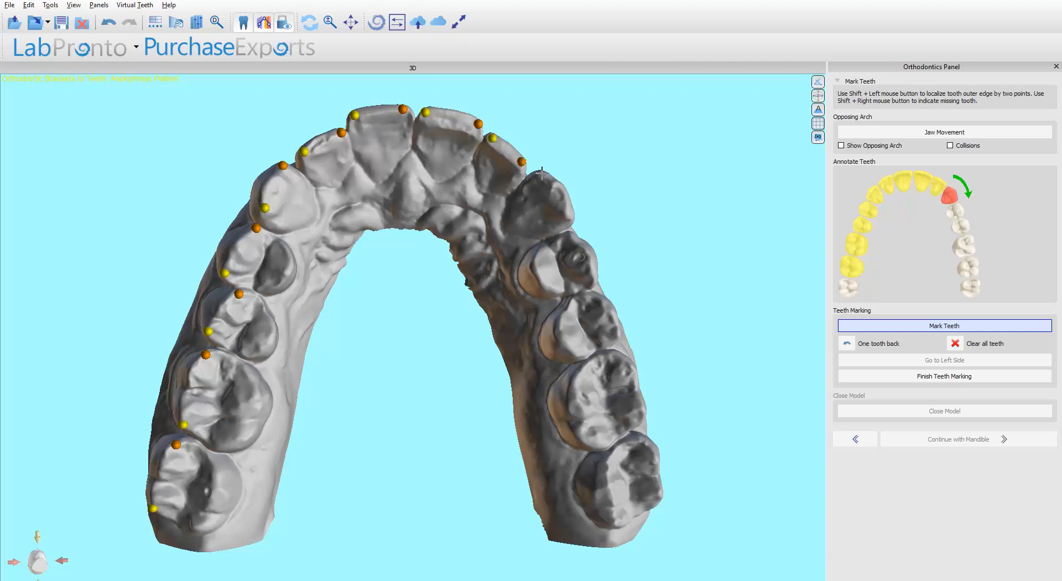
left_click(542, 172, "shift")
left_click(569, 216, "shift")
left_click_drag(589, 245, 560, 233)
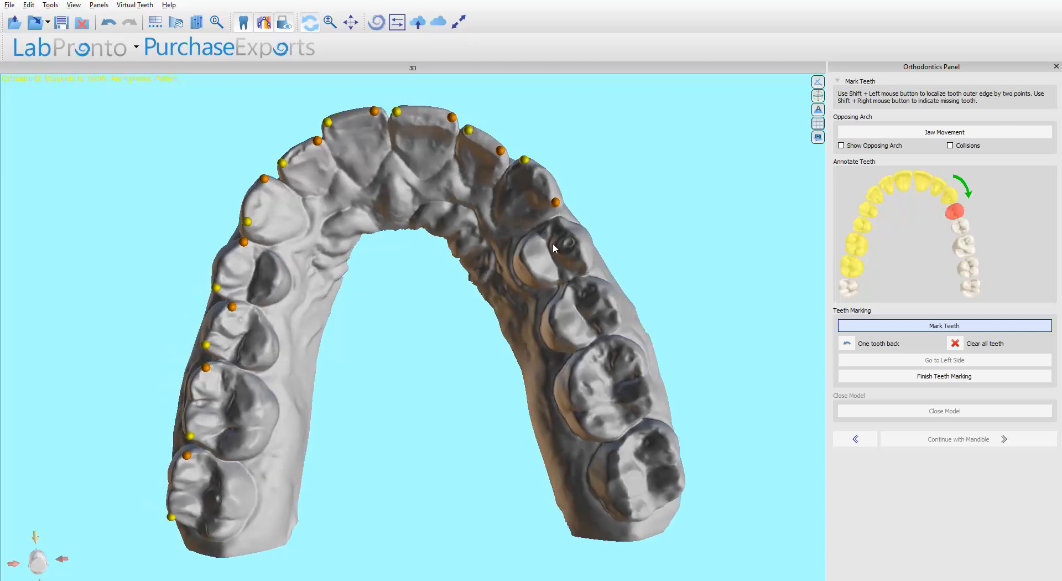
left_click(560, 221, "shift")
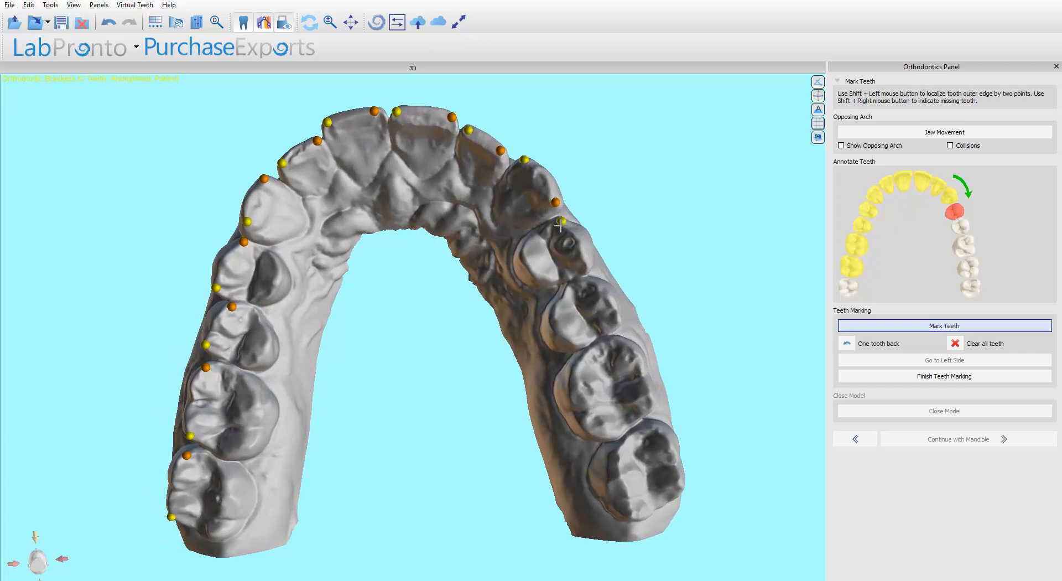
left_click(584, 261, "shift")
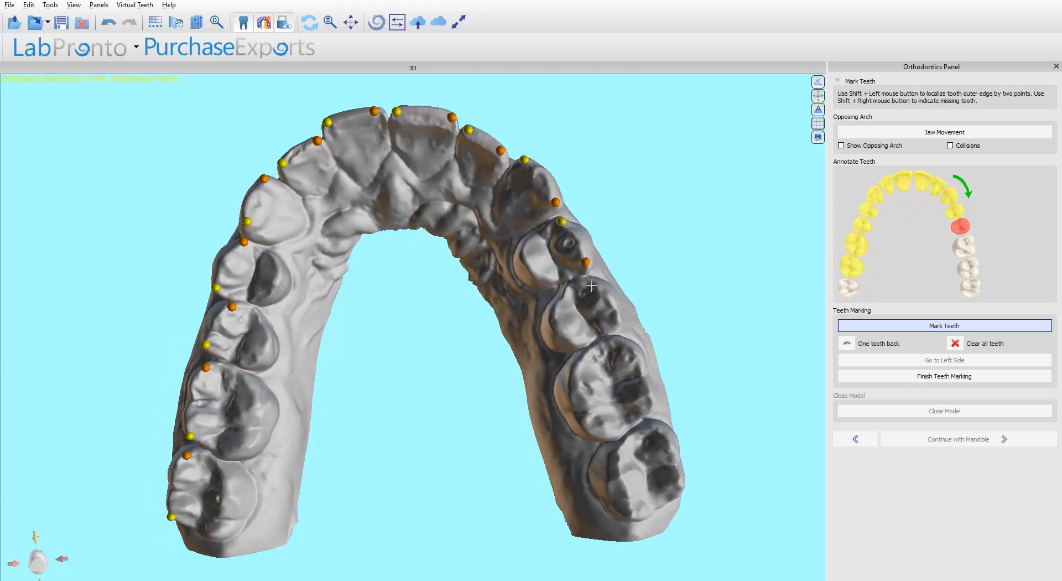
left_click(588, 282, "shift")
left_click(618, 318, "shift")
left_click(626, 347, "shift")
left_click_drag(650, 403, 637, 384)
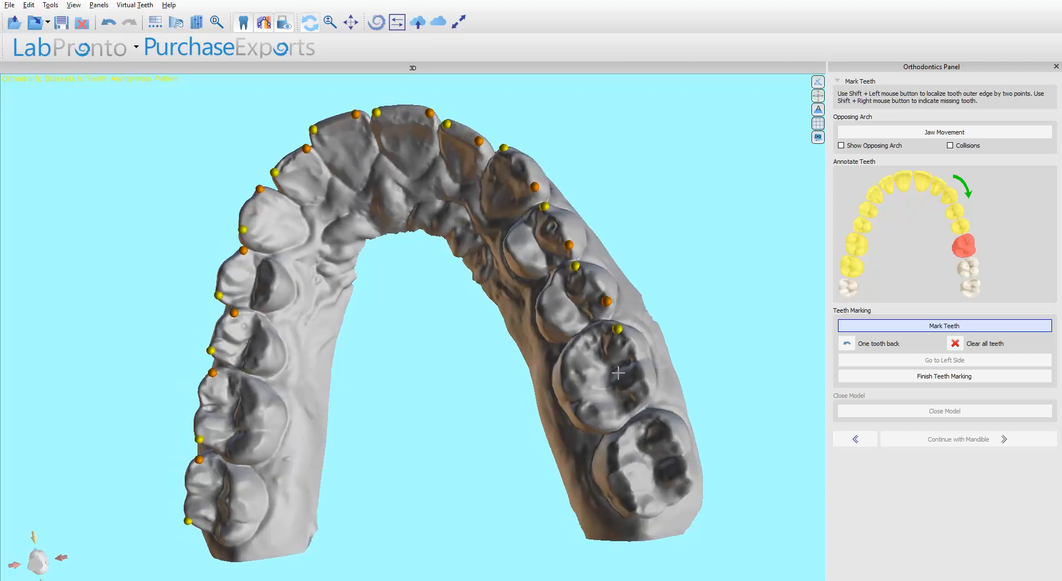
left_click(649, 388, "shift")
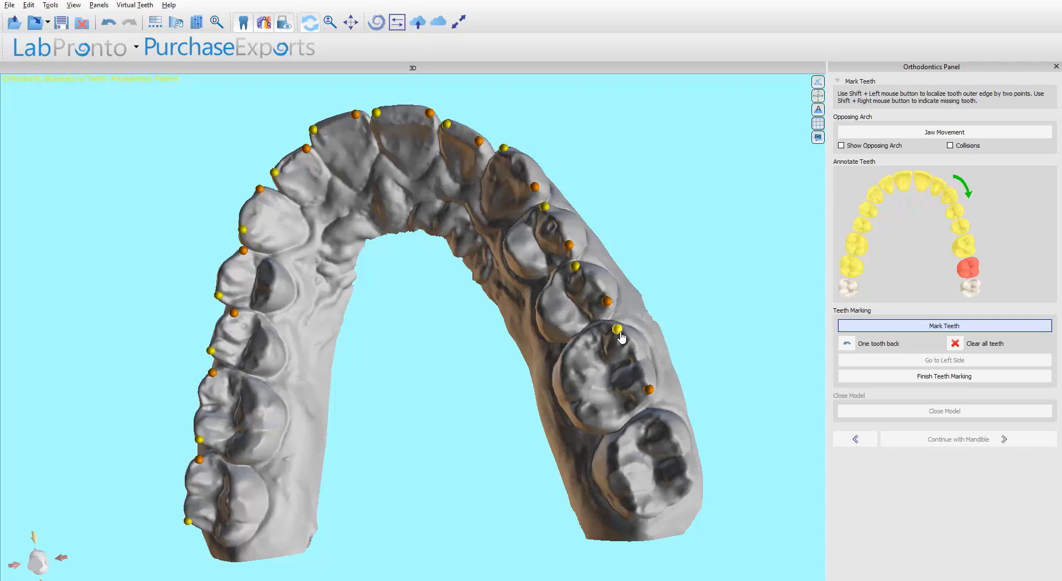
left_click(659, 421, "shift")
left_click(690, 485, "shift")
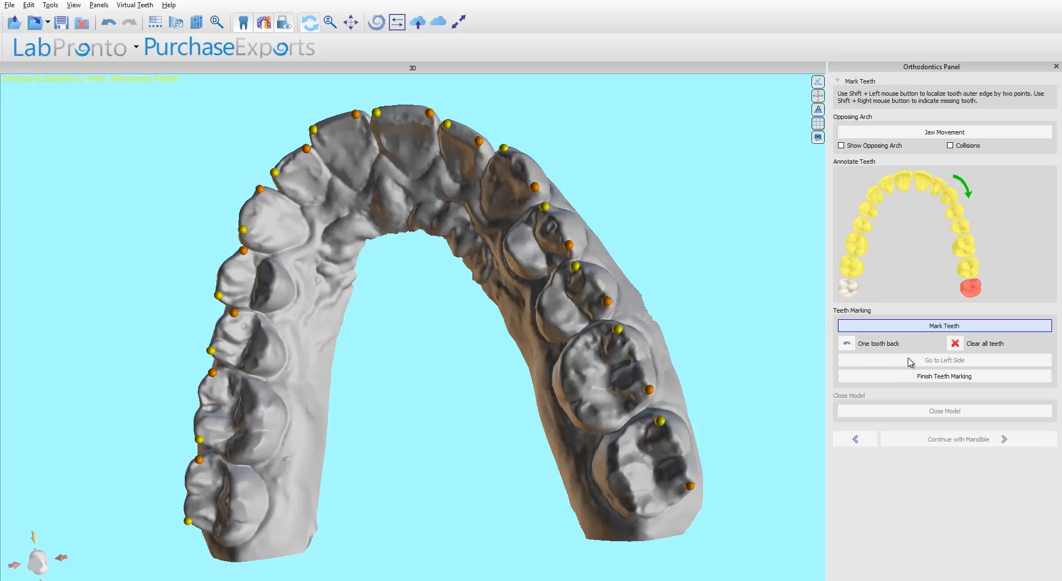
Finish teeth marking, close the model, and continue to tooth segmentation.
left_click(908, 379)
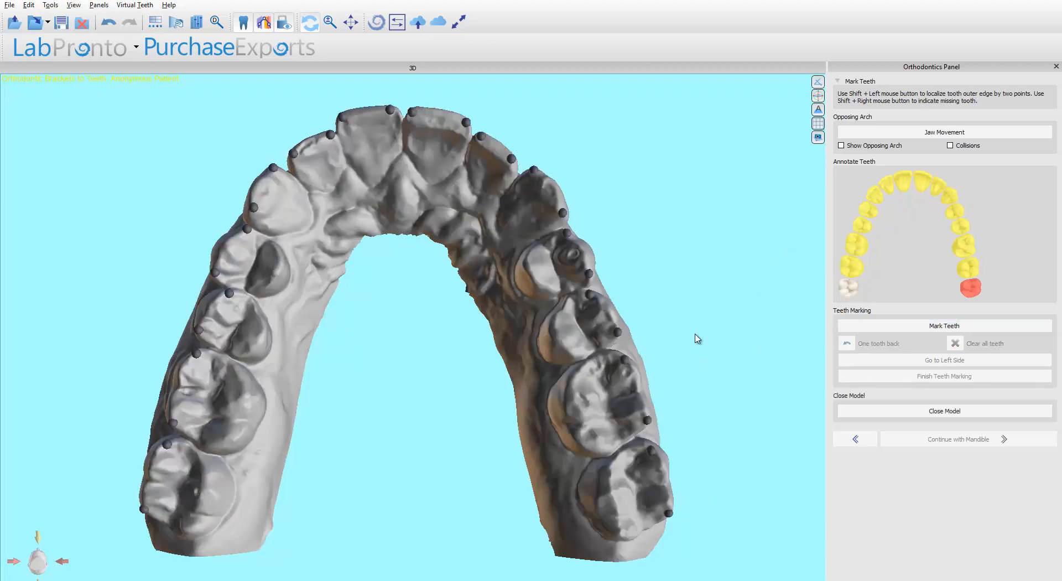
left_click(918, 412)
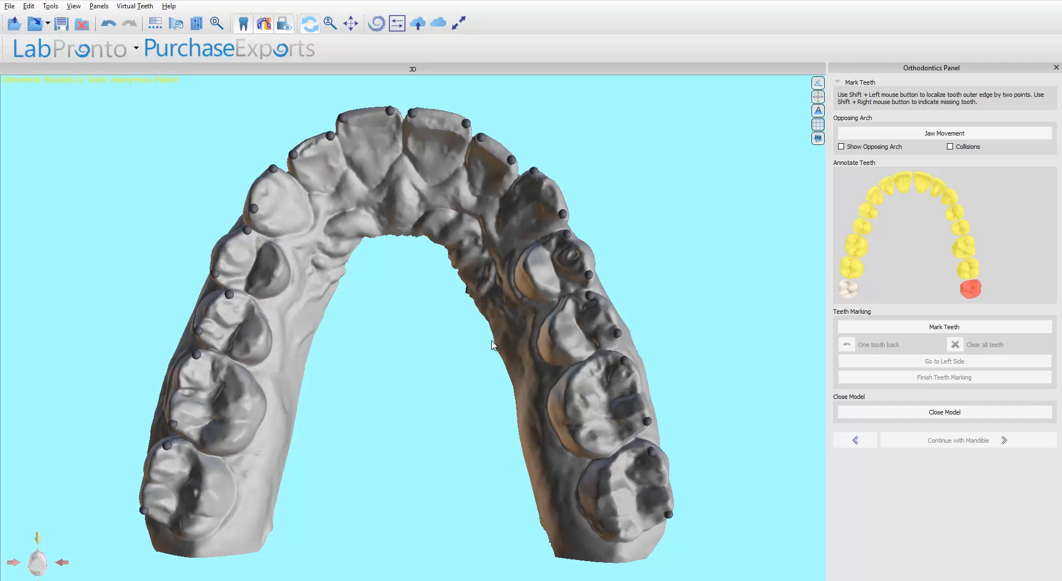
left_click_drag(664, 332, 642, 324)
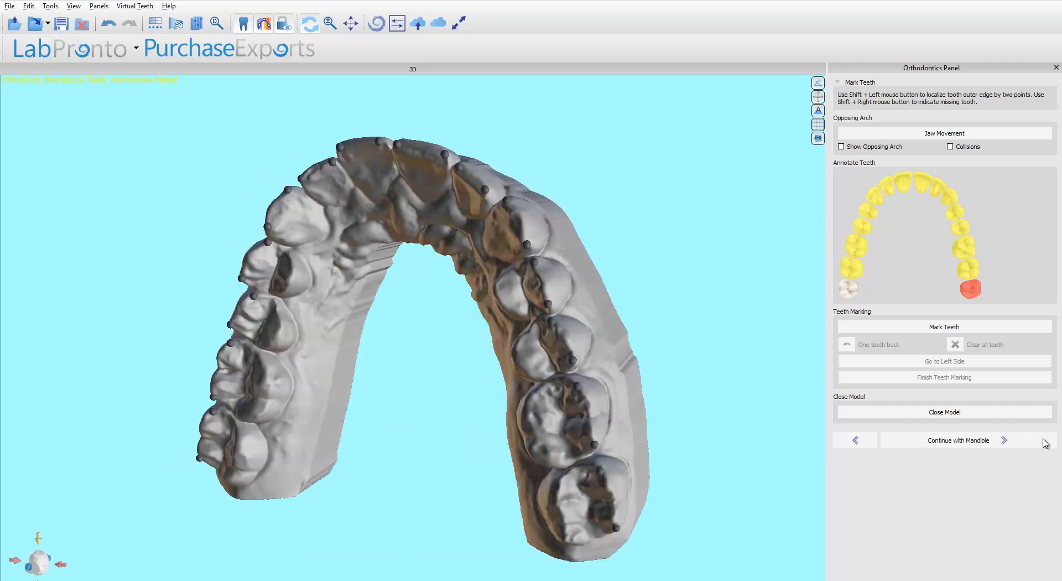
left_click(974, 447)
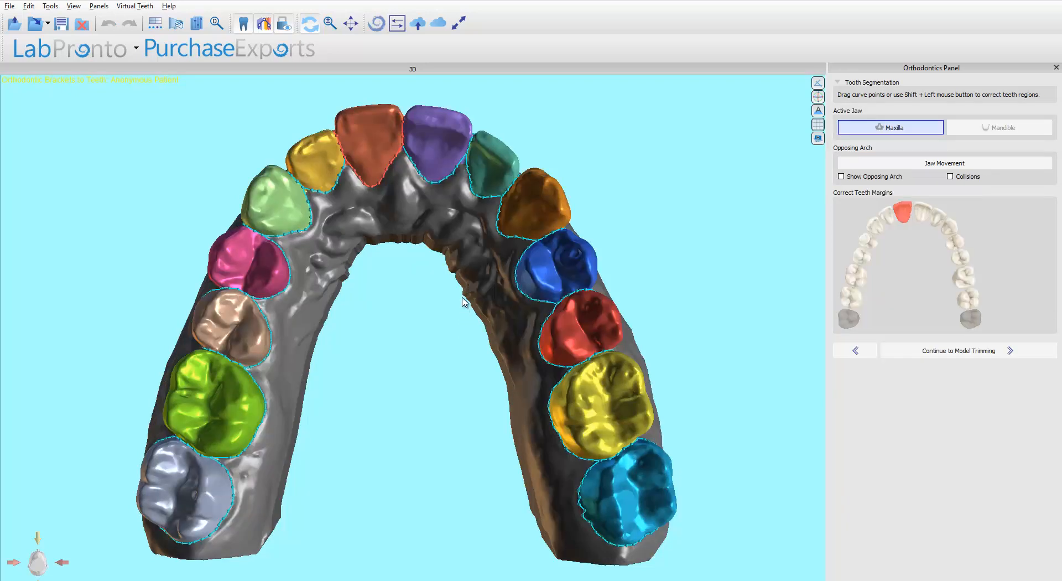
Review the colored tooth segmentation on the maxilla and continue to model trimming.
left_click_drag(209, 177, 622, 451)
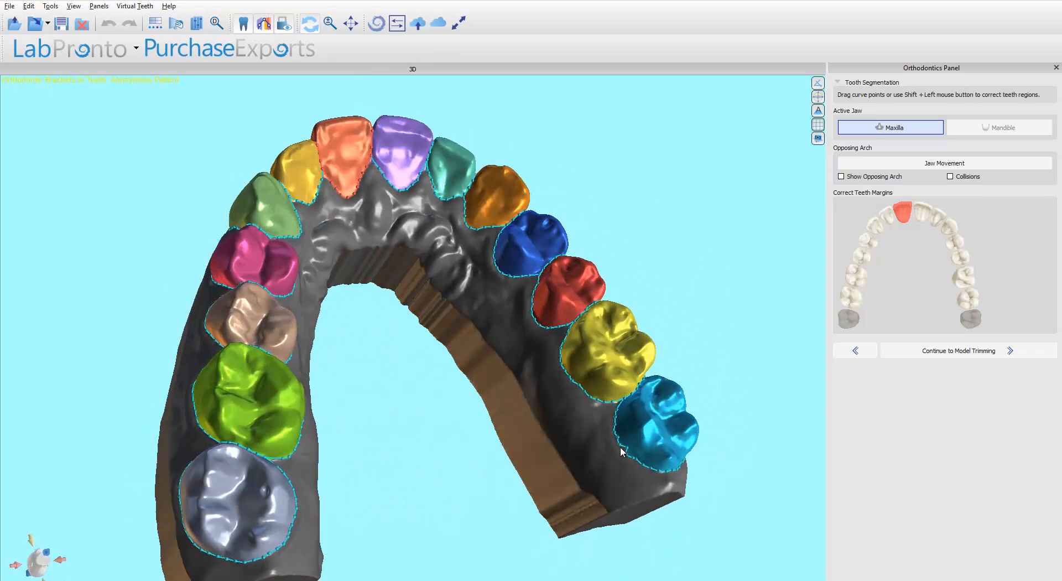
left_click_drag(522, 379, 401, 375)
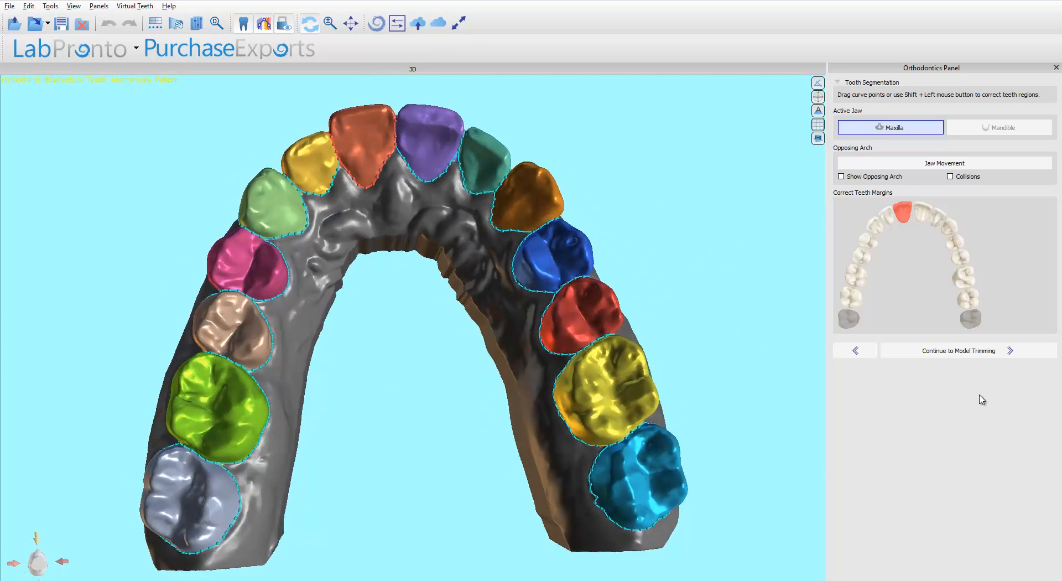
left_click(974, 353)
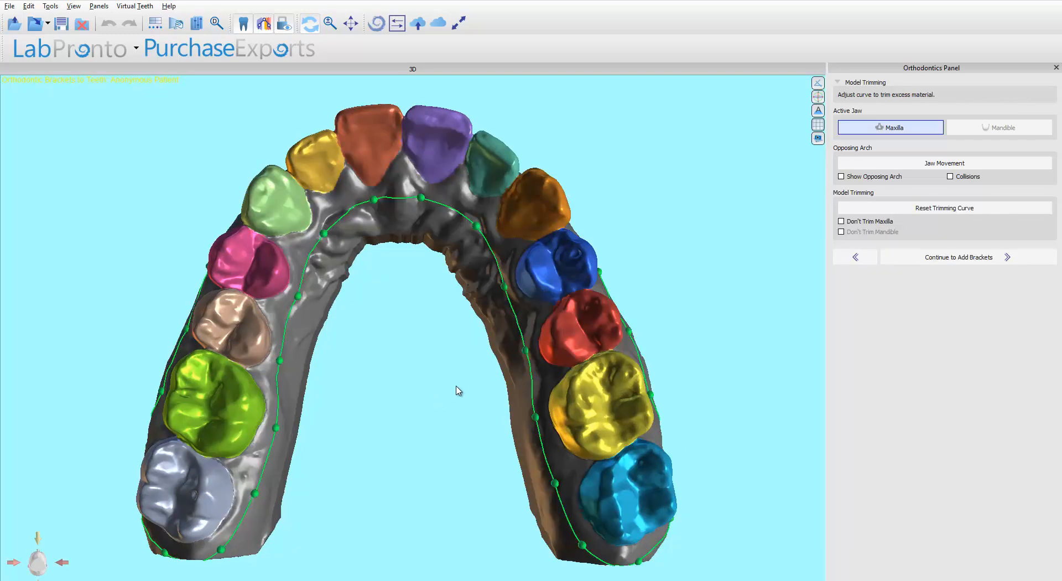
Turn off trimming for the maxilla and continue to the bracket-adding stage.
right_click_drag(429, 408, 414, 442)
left_click_drag(416, 447, 561, 240)
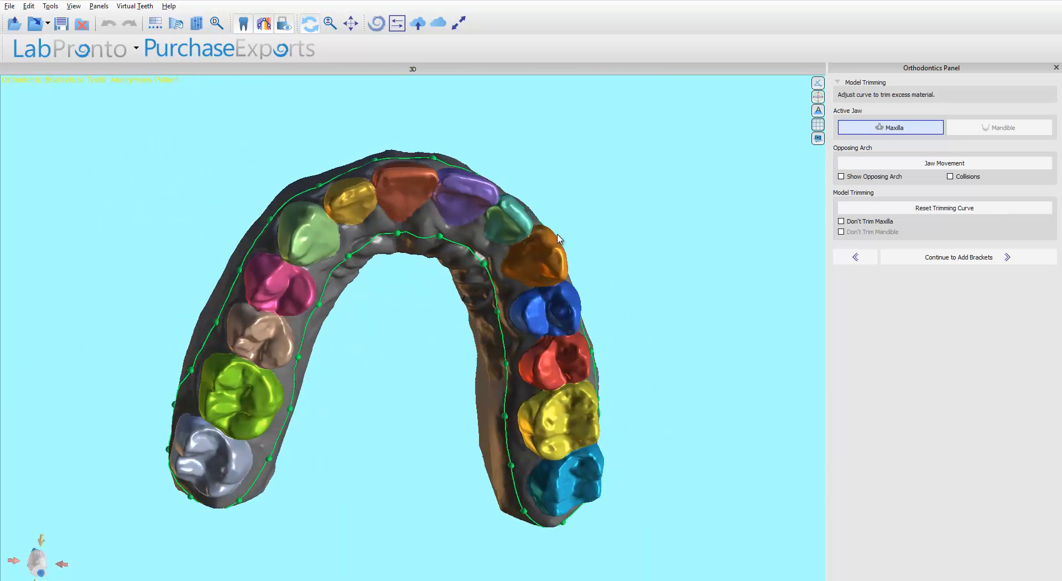
left_click(842, 222)
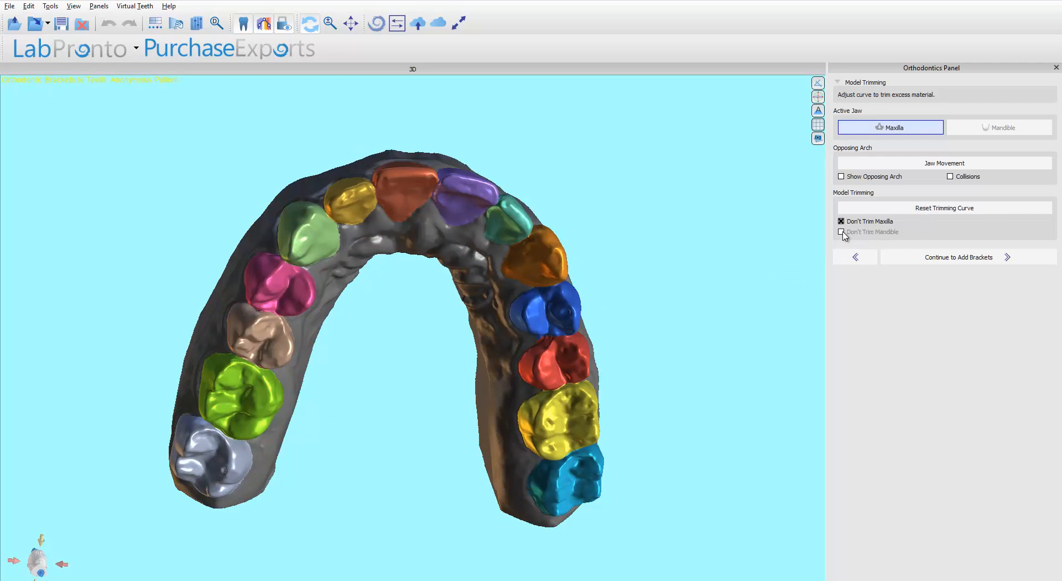
left_click_drag(718, 370, 727, 335)
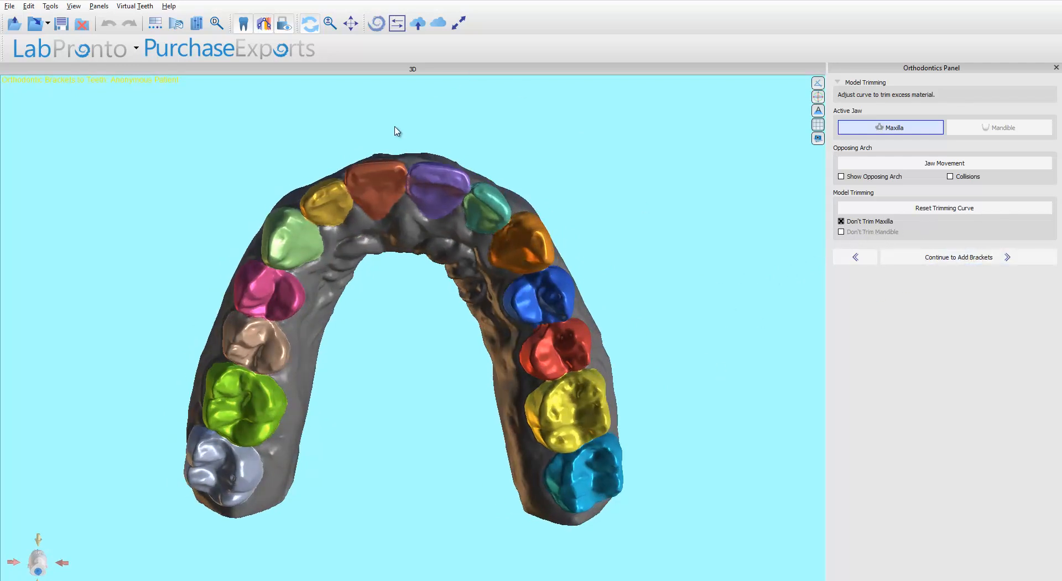
left_click_drag(396, 131, 399, 261)
left_click_drag(414, 157, 418, 217)
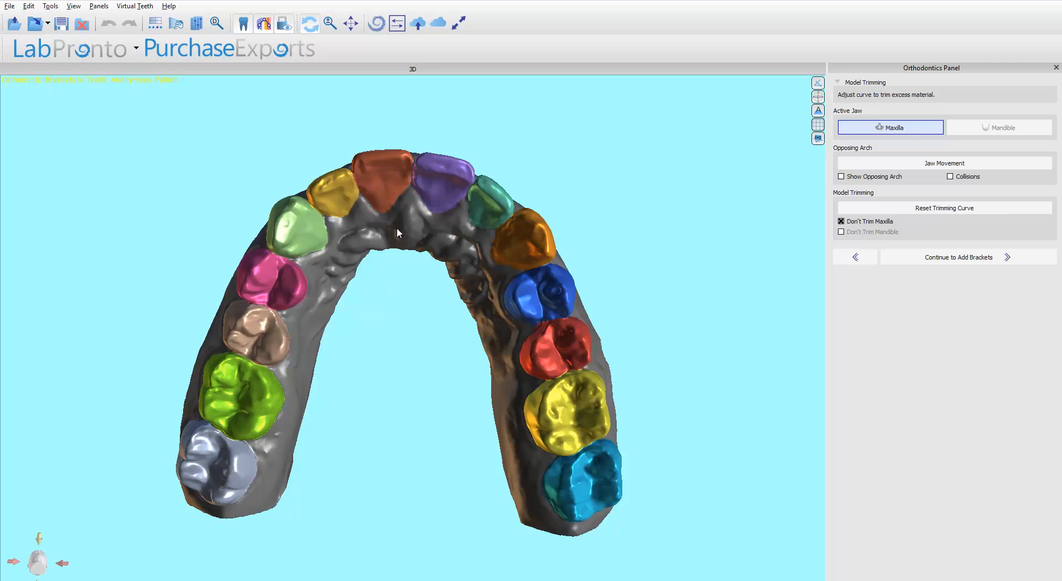
left_click(944, 259)
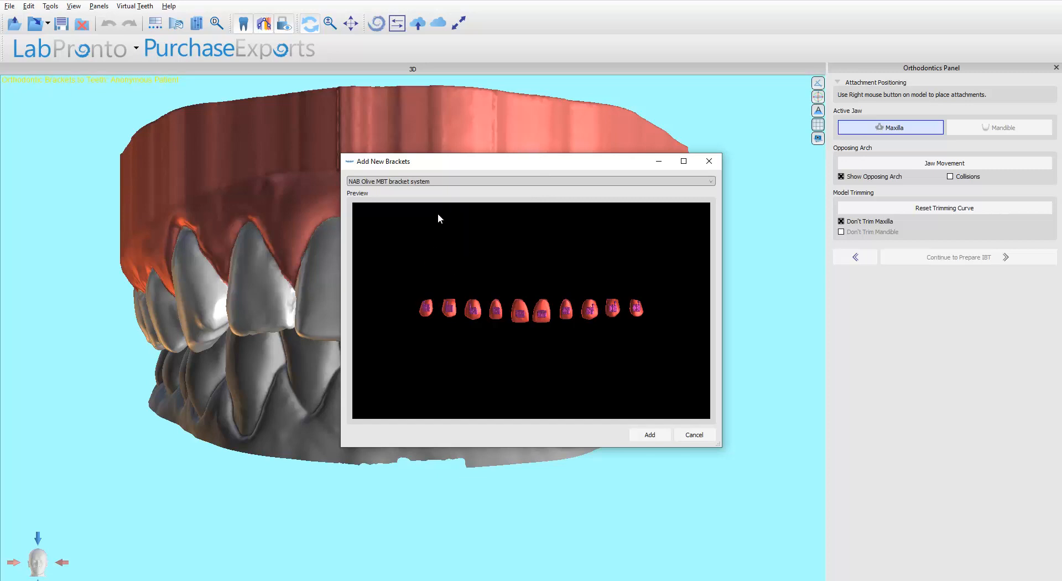
Add brackets from the NAB Olive Roth bracket system to the maxilla.
left_click(457, 182)
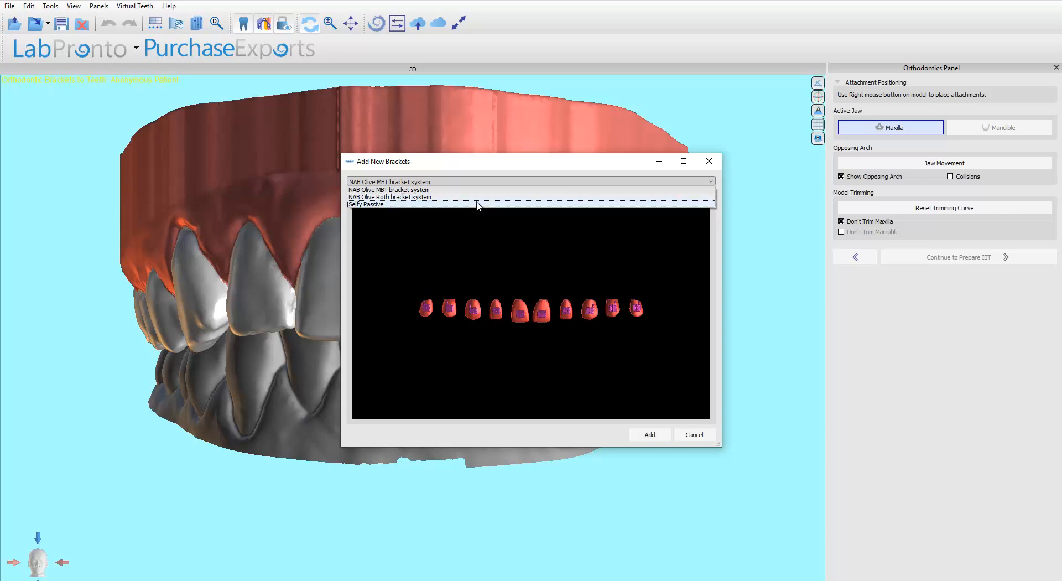
left_click(384, 198)
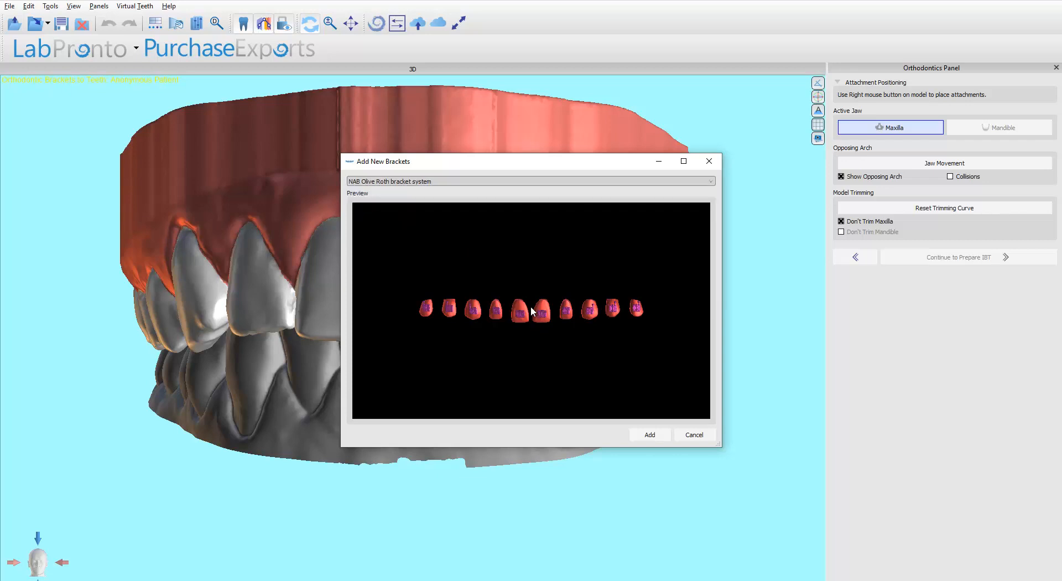
left_click(407, 182)
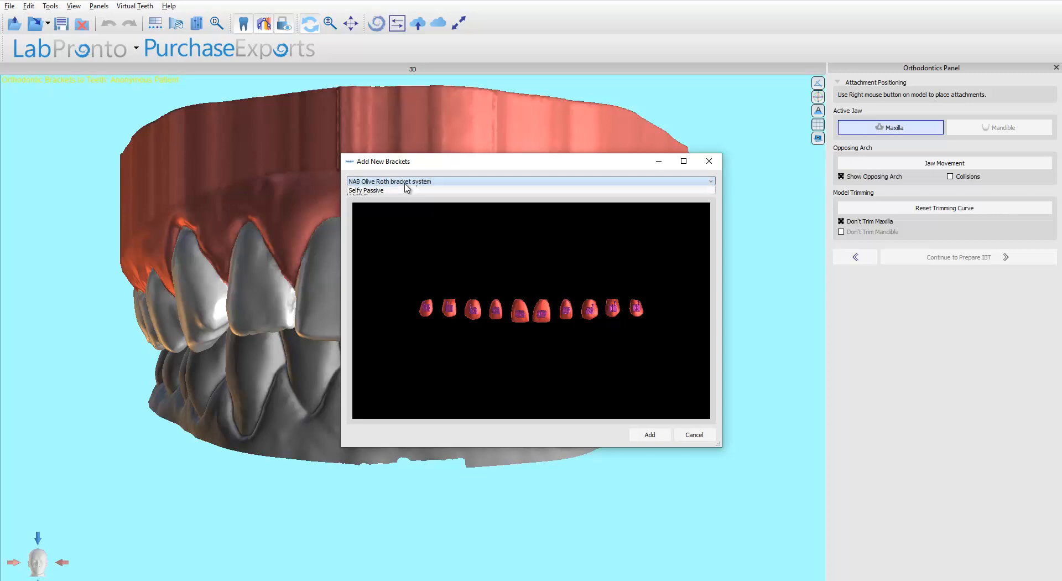
left_click(406, 205)
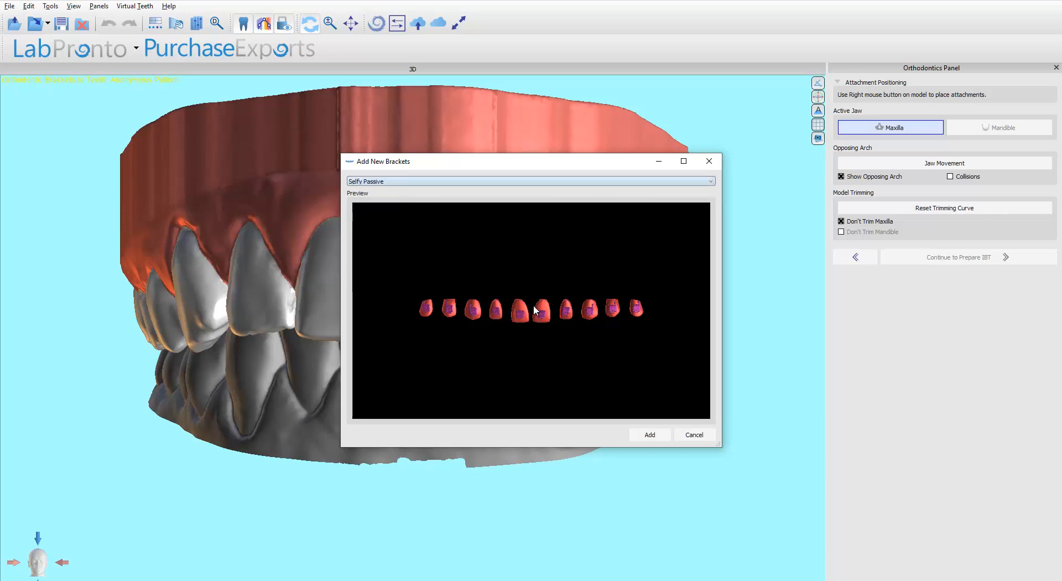
left_click(408, 182)
left_click(401, 197)
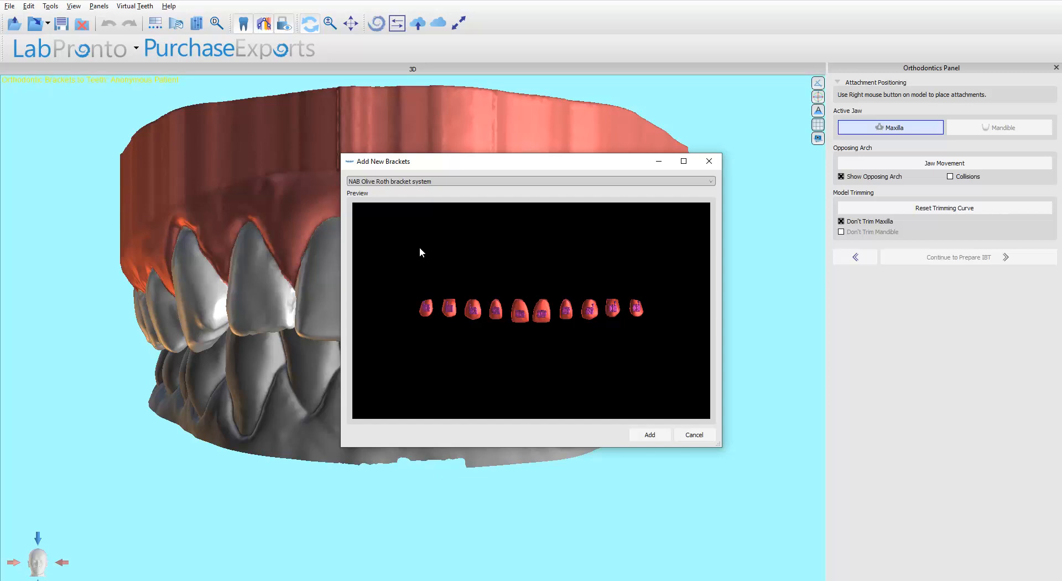
left_click(650, 435)
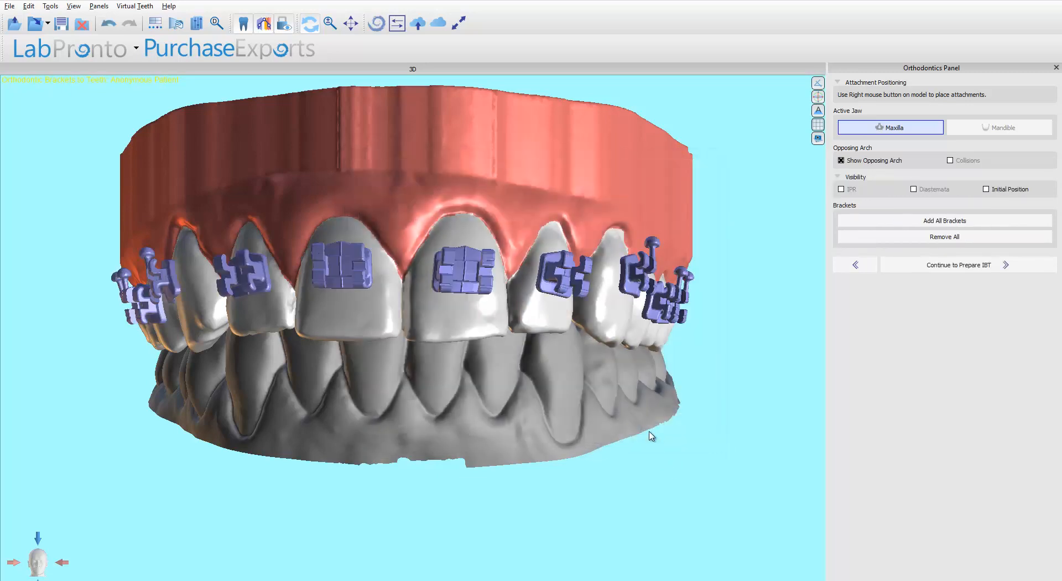
Hide the opposing arch so only the maxilla with its brackets is shown.
left_click_drag(38, 257, 354, 266)
left_click(351, 271)
left_click_drag(526, 429, 378, 201)
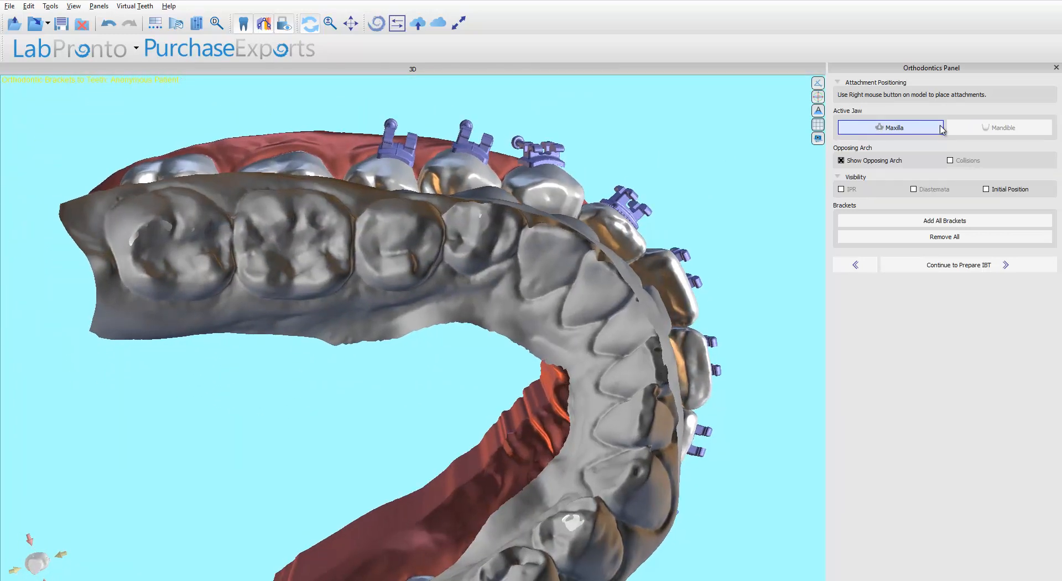
left_click(842, 160)
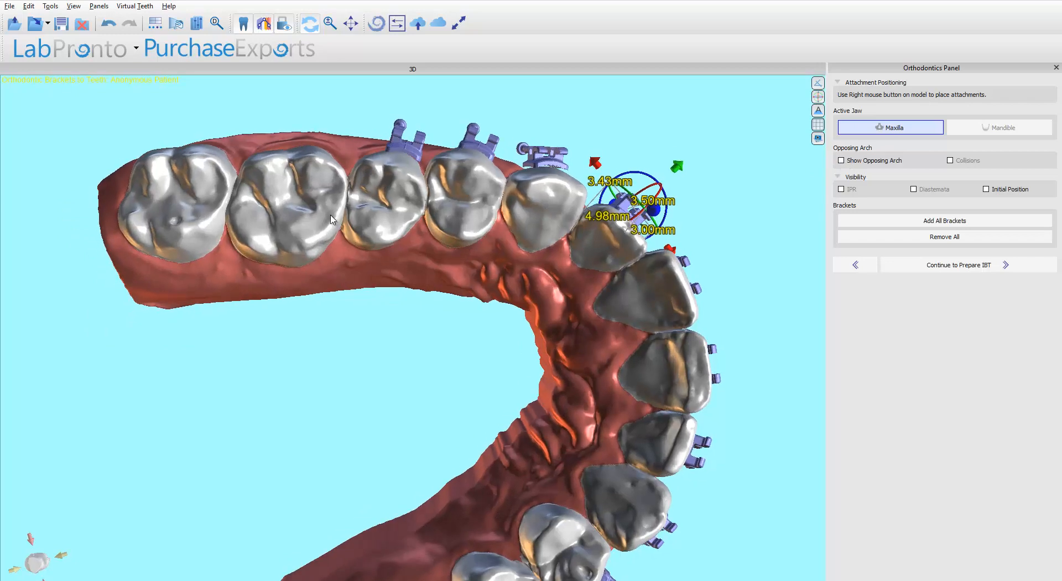
Inspect the premolar and molar brackets by selecting them one at a time in the occlusal view.
left_click_drag(344, 145, 408, 114)
left_click(324, 360)
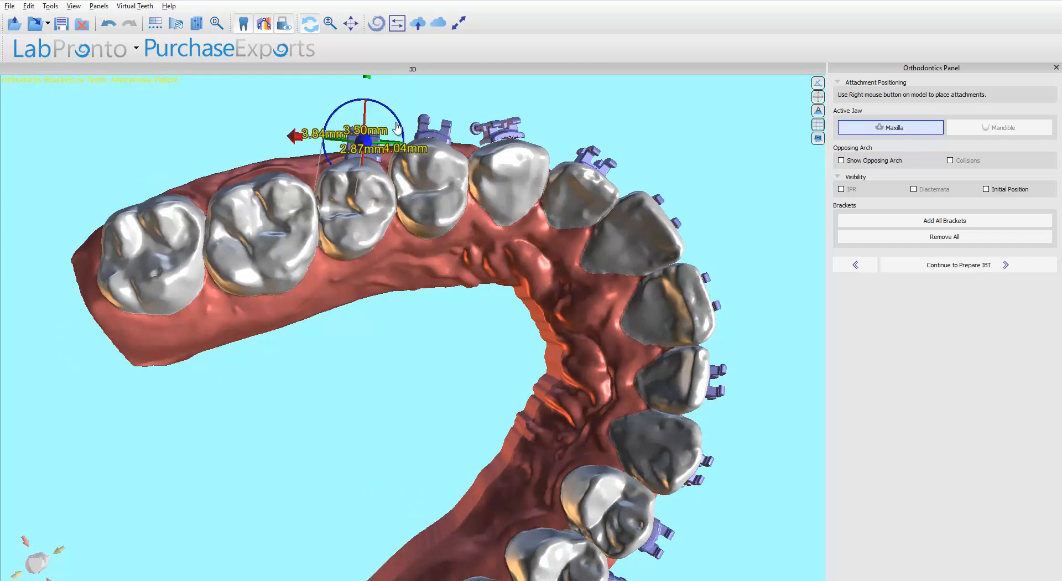
left_click(372, 84)
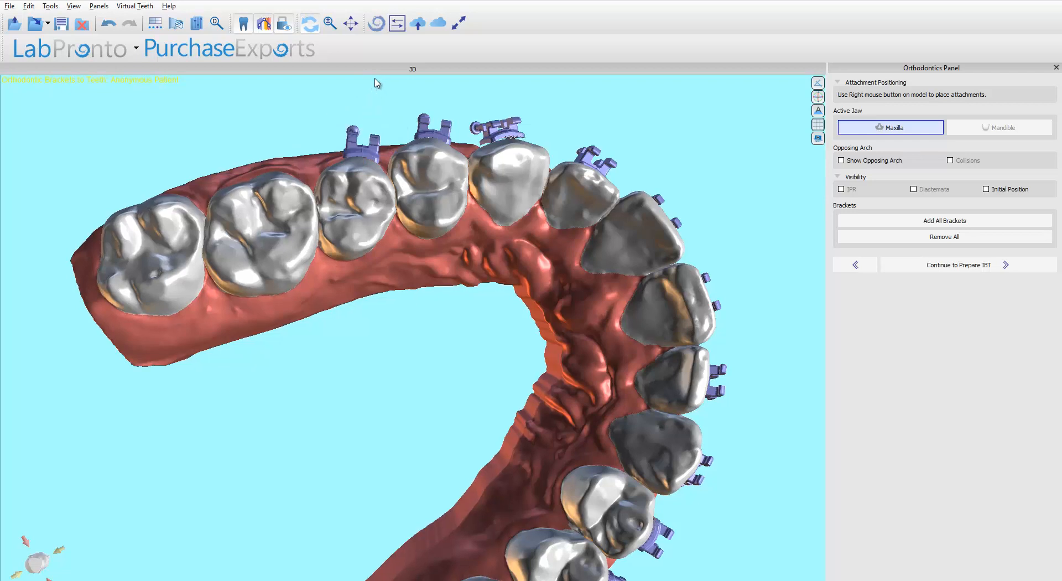
left_click_drag(407, 97, 333, 198)
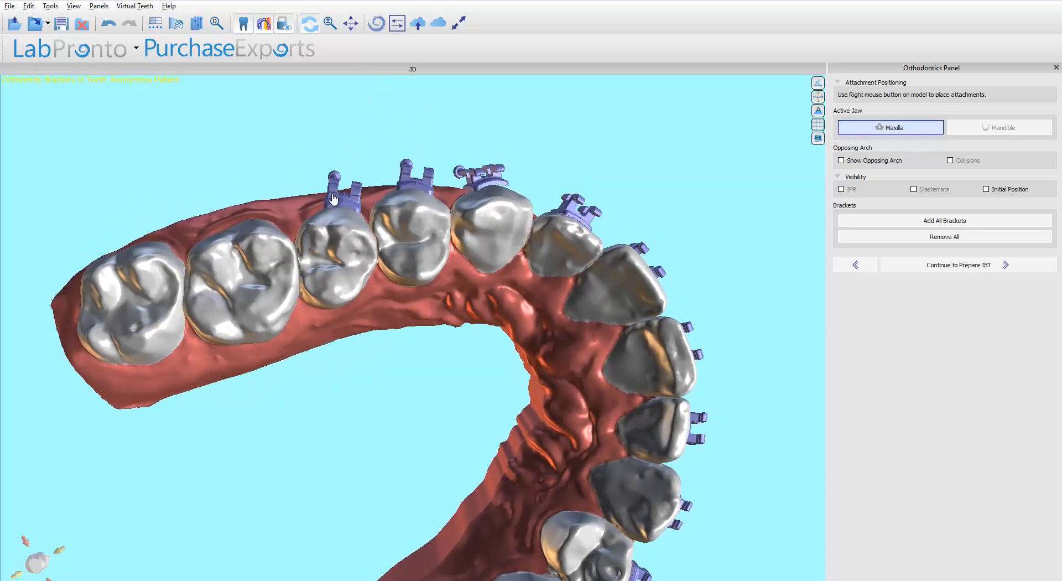
left_click(334, 198)
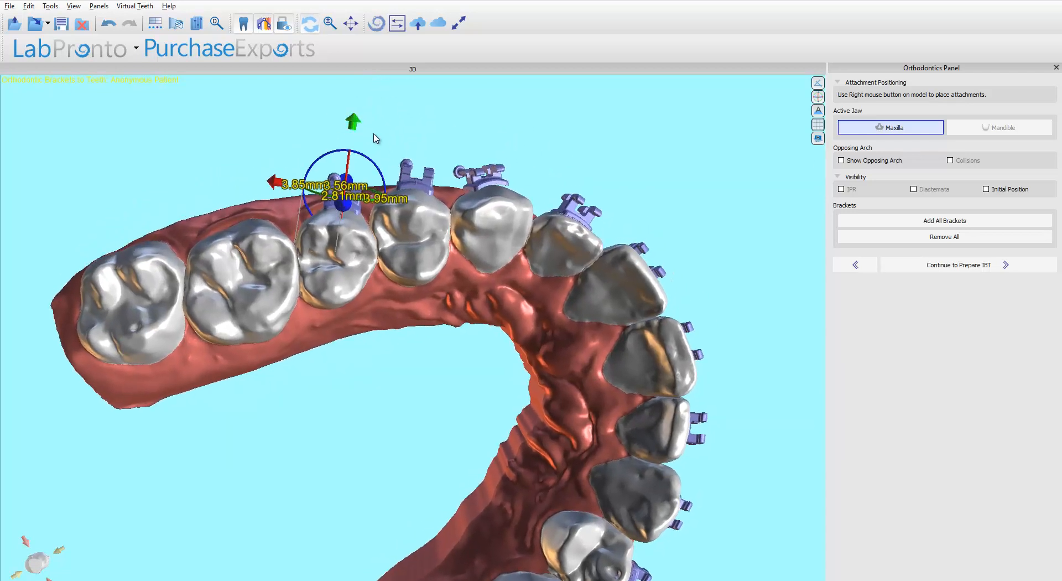
left_click_drag(380, 137, 394, 222)
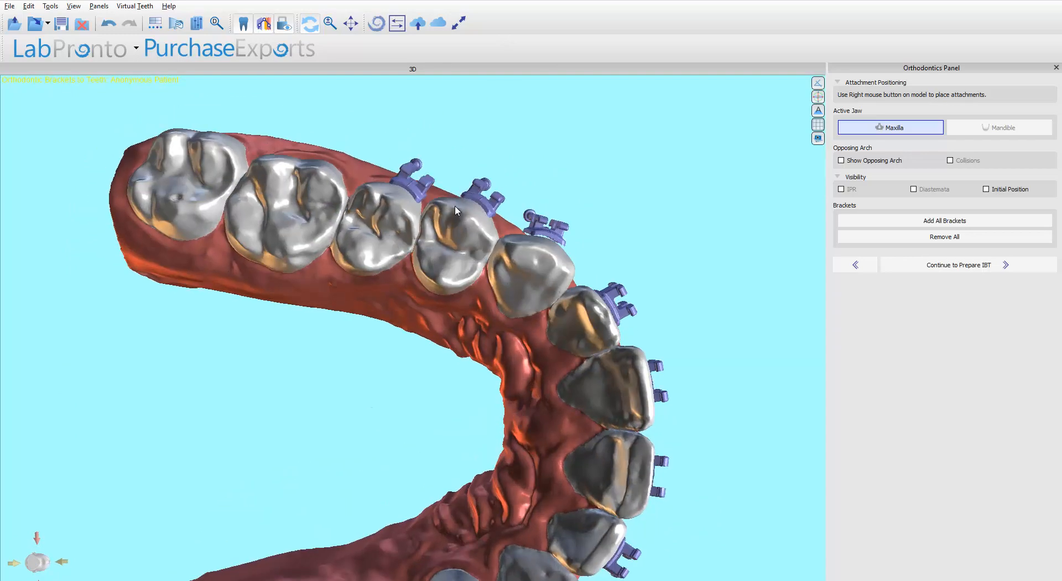
left_click(474, 192)
left_click_drag(599, 185, 474, 372)
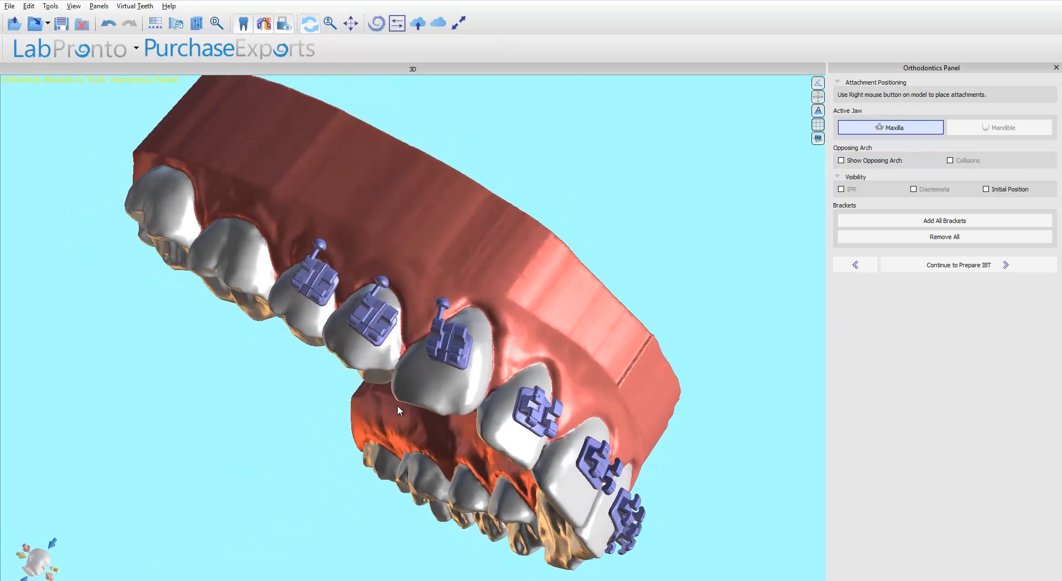
Examine the brackets along the buccal side of one arch half, selecting individual brackets to check their positions.
left_click_drag(257, 445, 370, 490)
left_click(492, 481)
left_click_drag(543, 232, 523, 215)
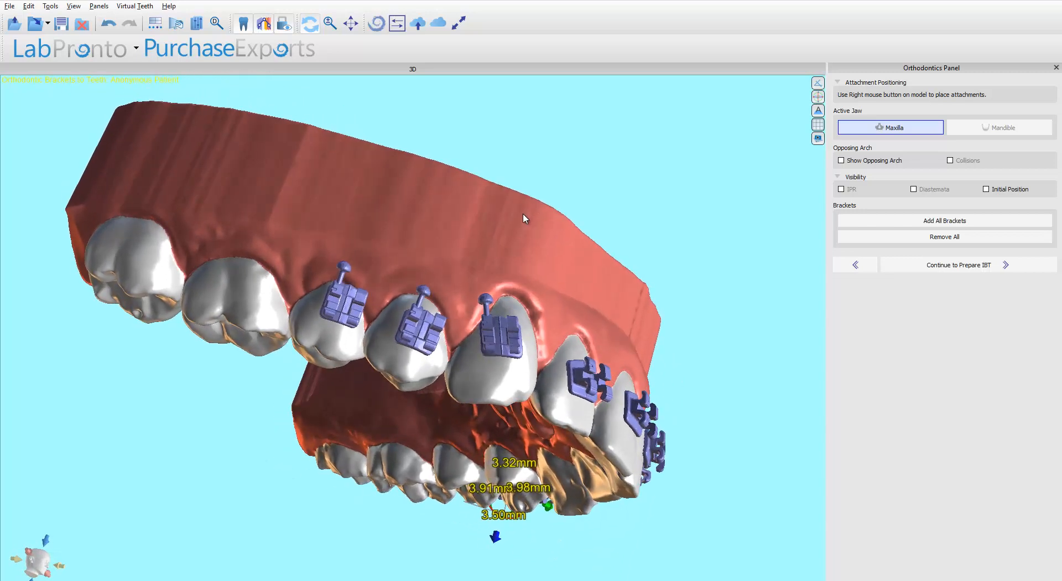
left_click(449, 384)
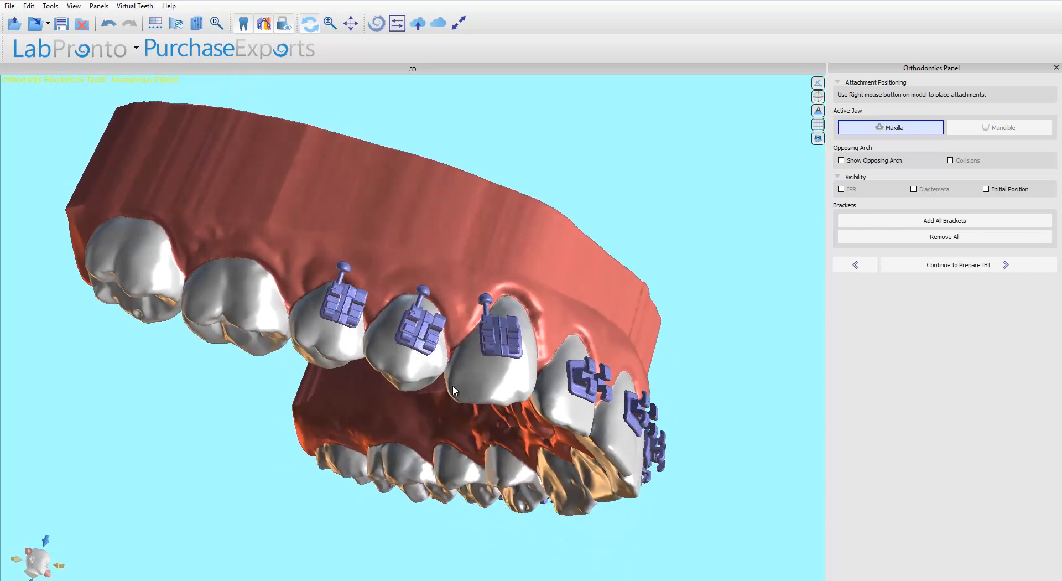
left_click(485, 361)
left_click_drag(403, 429, 380, 343)
left_click(447, 97)
left_click(492, 277)
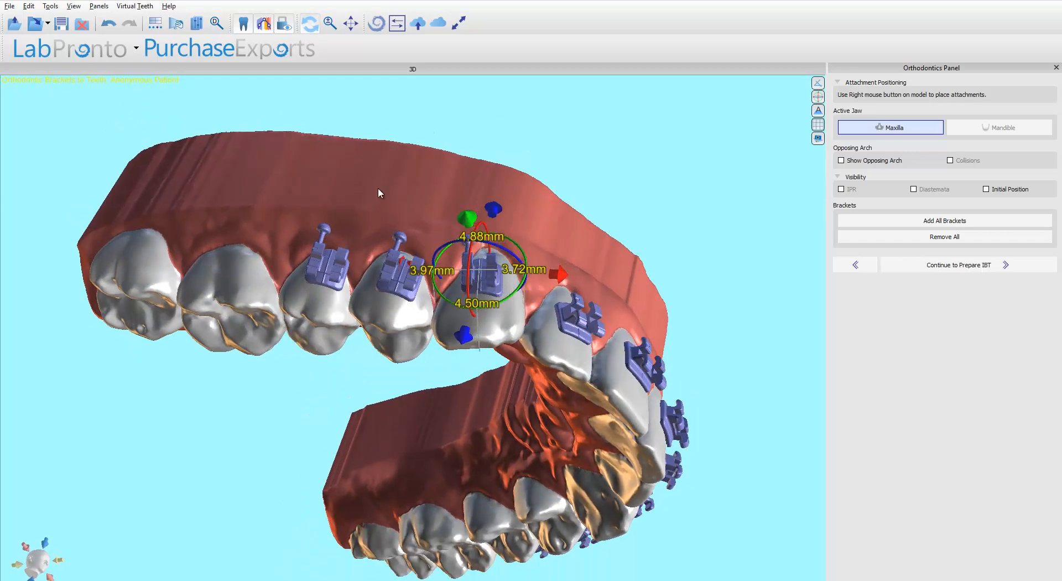
left_click_drag(378, 190, 381, 311)
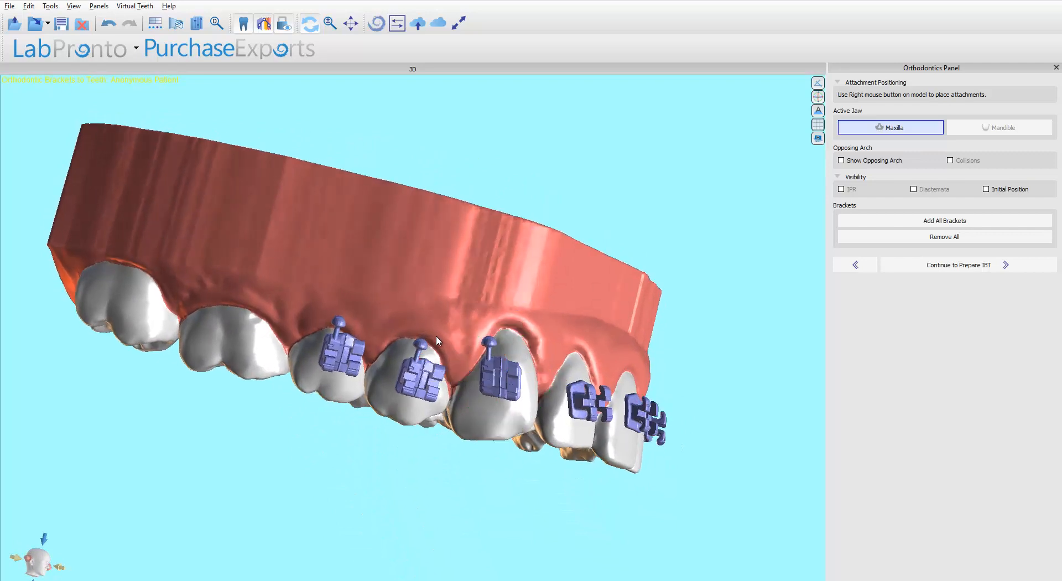
left_click(507, 371)
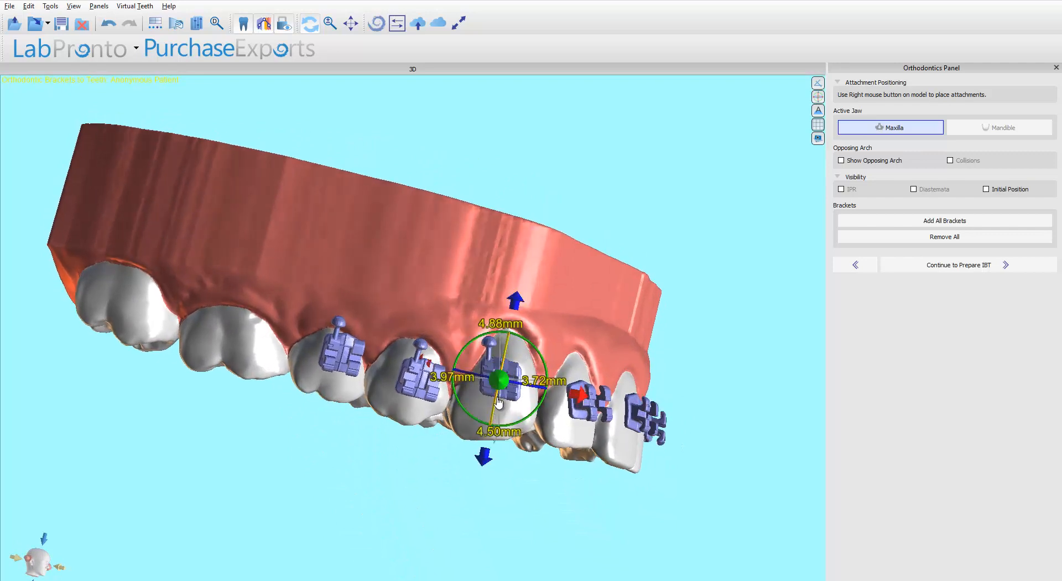
left_click_drag(507, 472, 387, 361)
Review the canine and incisor brackets from the front, selecting each to check its placement.
left_click_drag(478, 188, 415, 185)
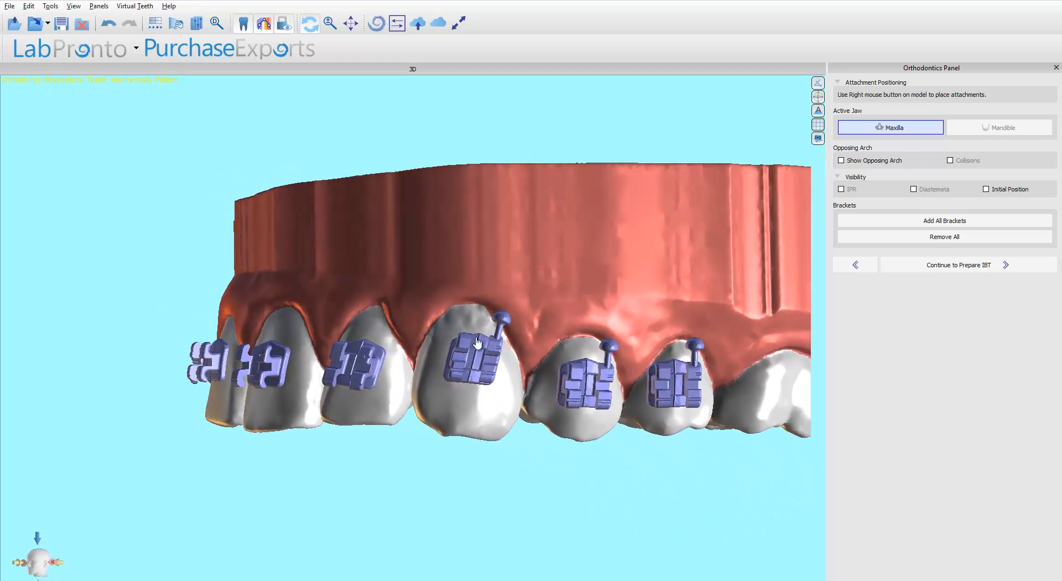
left_click(476, 344)
left_click_drag(480, 461, 478, 460)
left_click_drag(558, 470, 415, 366)
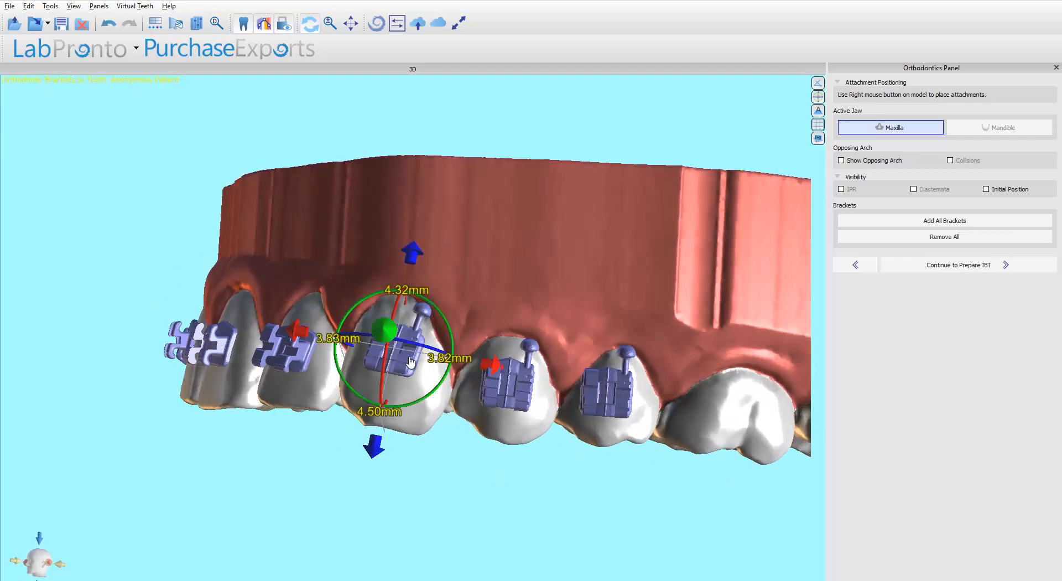
left_click(495, 387)
left_click(605, 394)
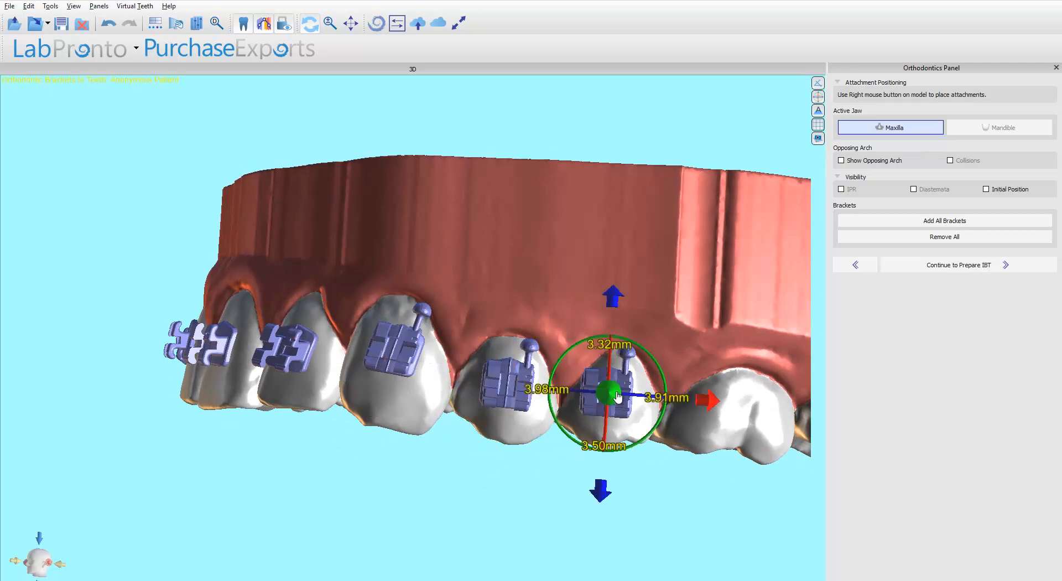
left_click(293, 375)
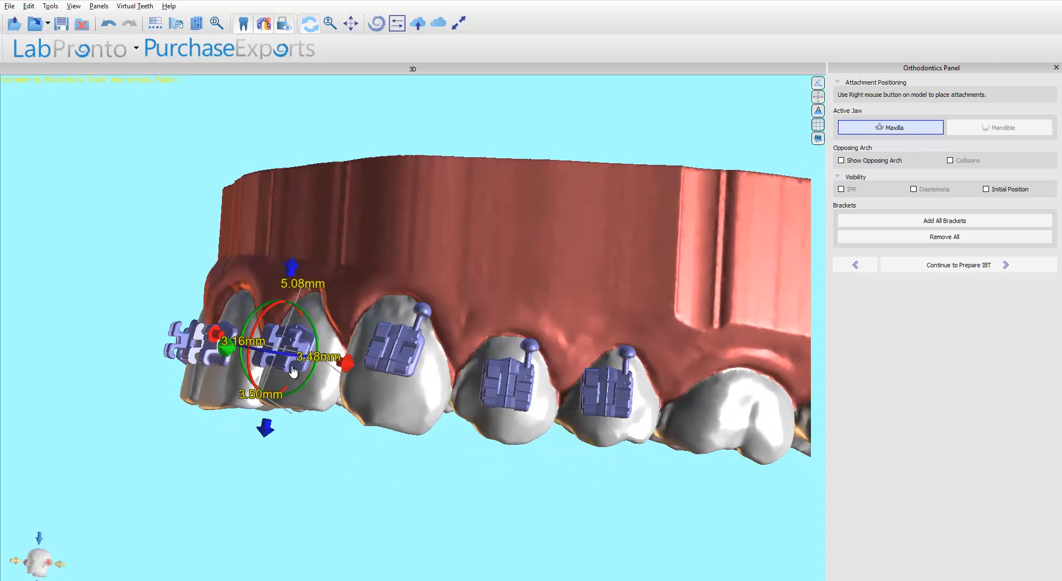
left_click_drag(166, 429, 341, 355)
left_click(382, 350)
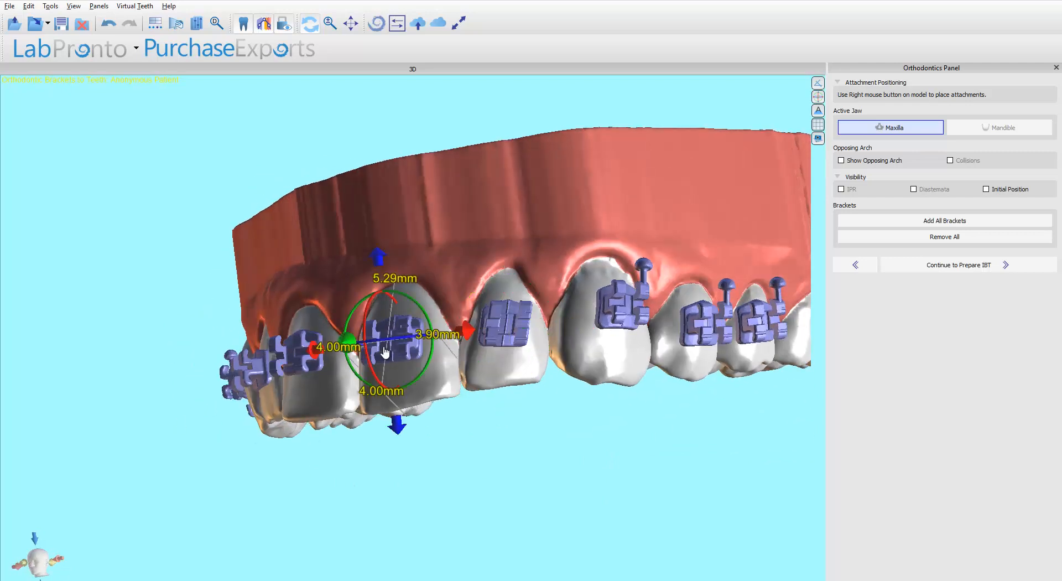
left_click_drag(308, 161, 492, 353)
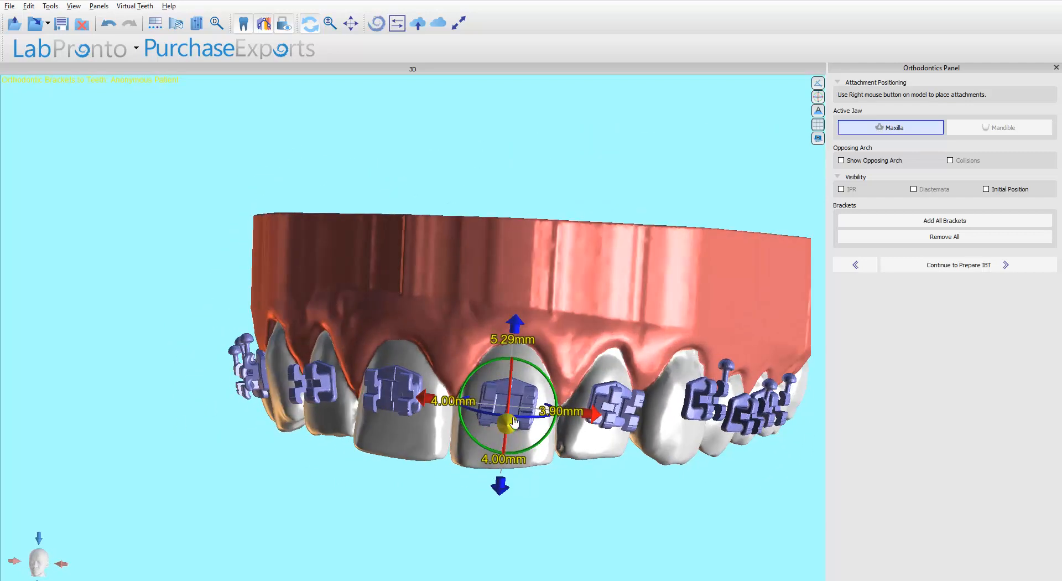
Set the upper canine bracket placement offset to 2.00 mm in the orthodontics preferences.
left_click(56, 7)
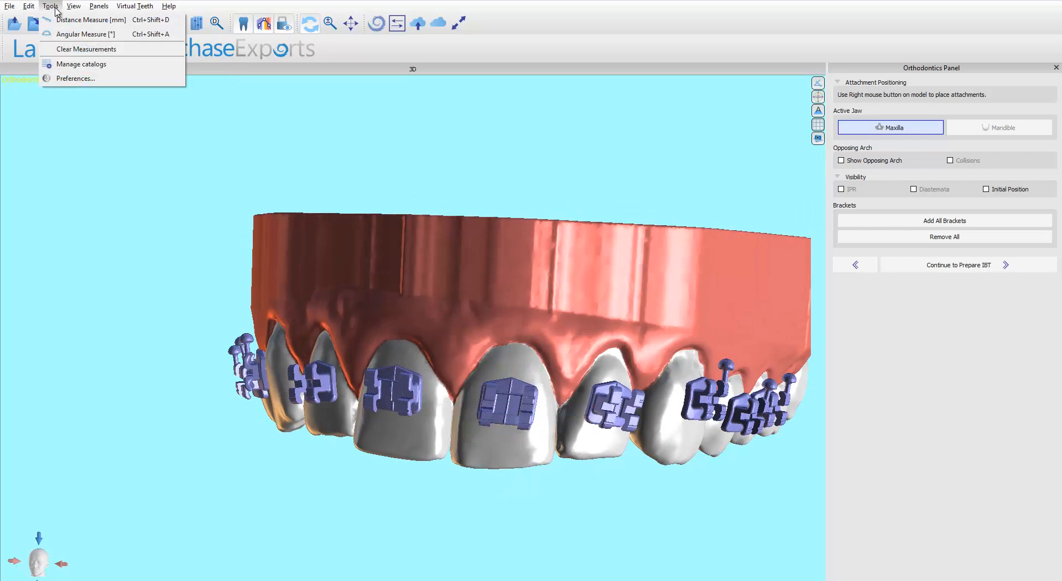
left_click(74, 81)
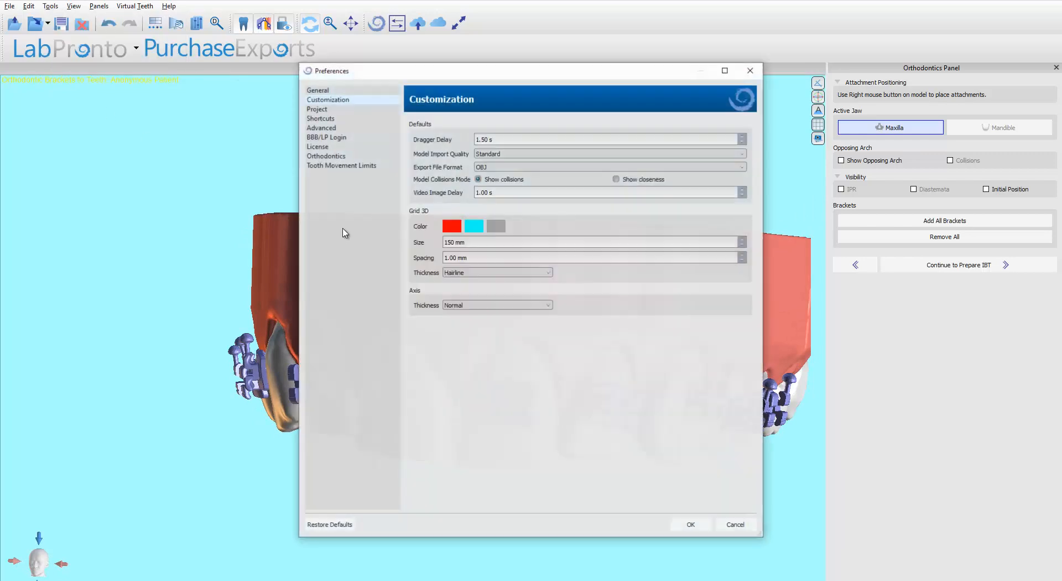
left_click(313, 157)
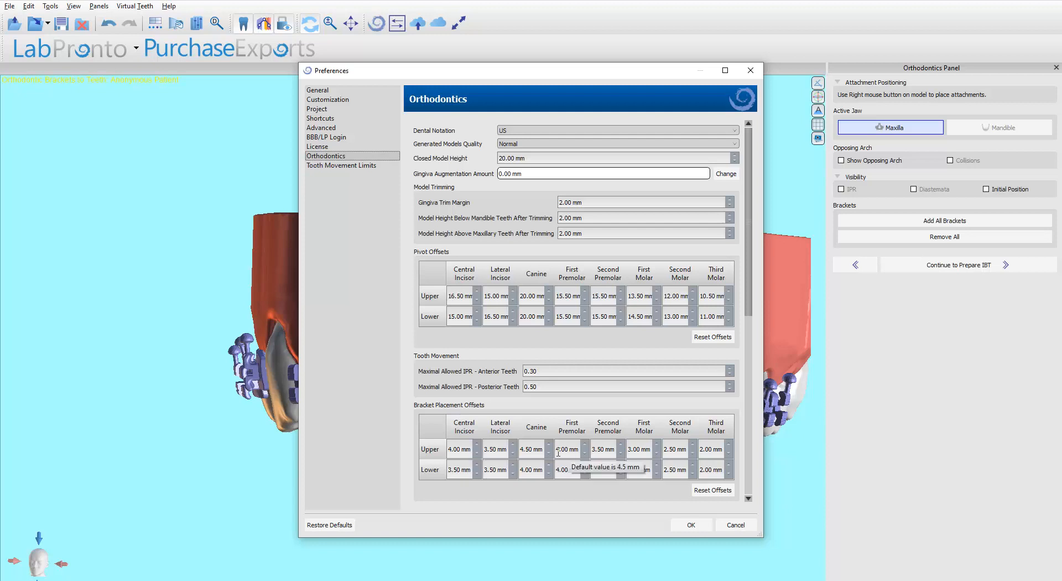
left_click(525, 450)
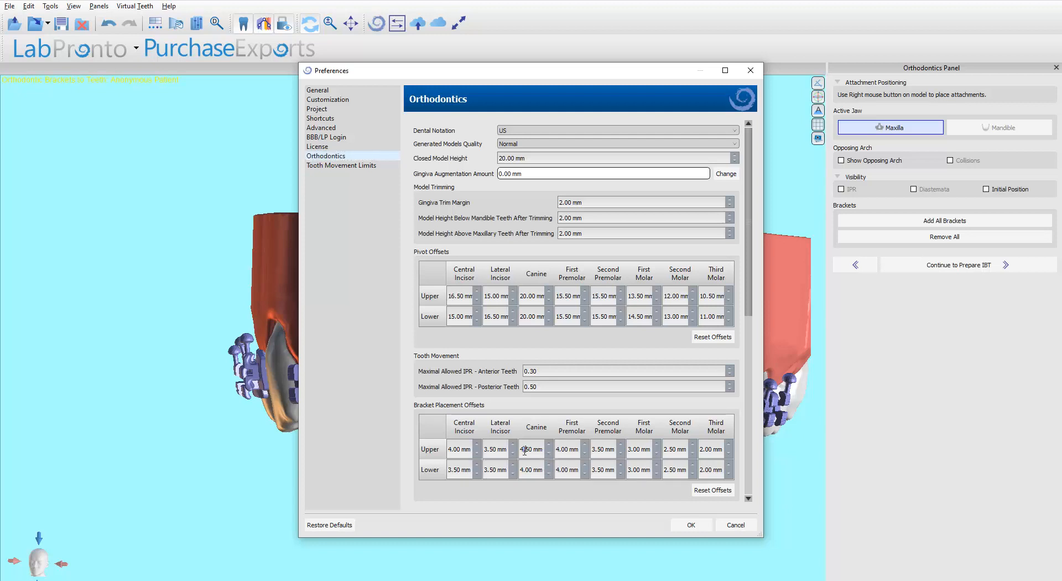
left_click_drag(525, 450, 531, 449)
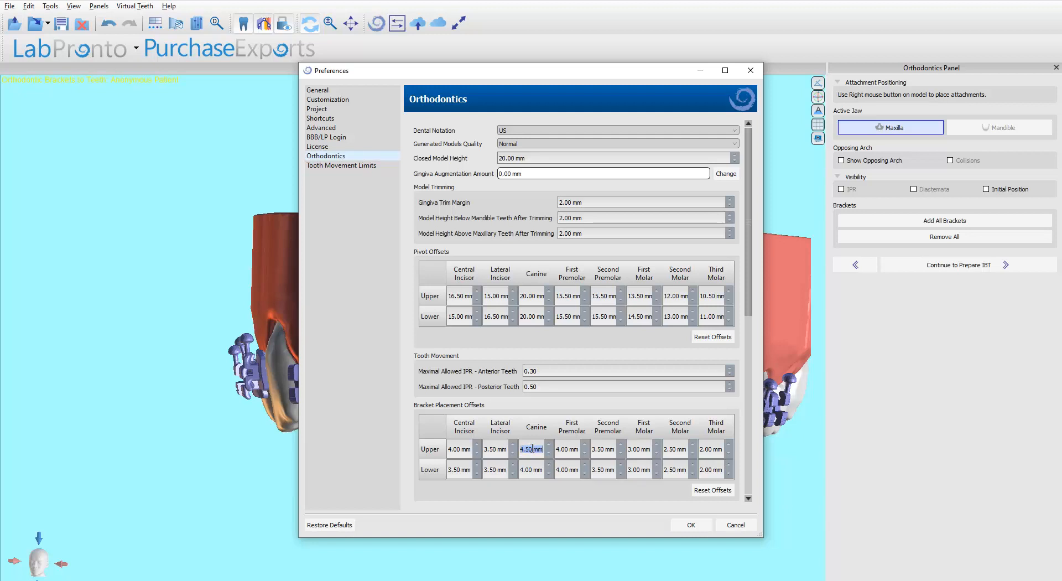
type("2")
left_click(690, 525)
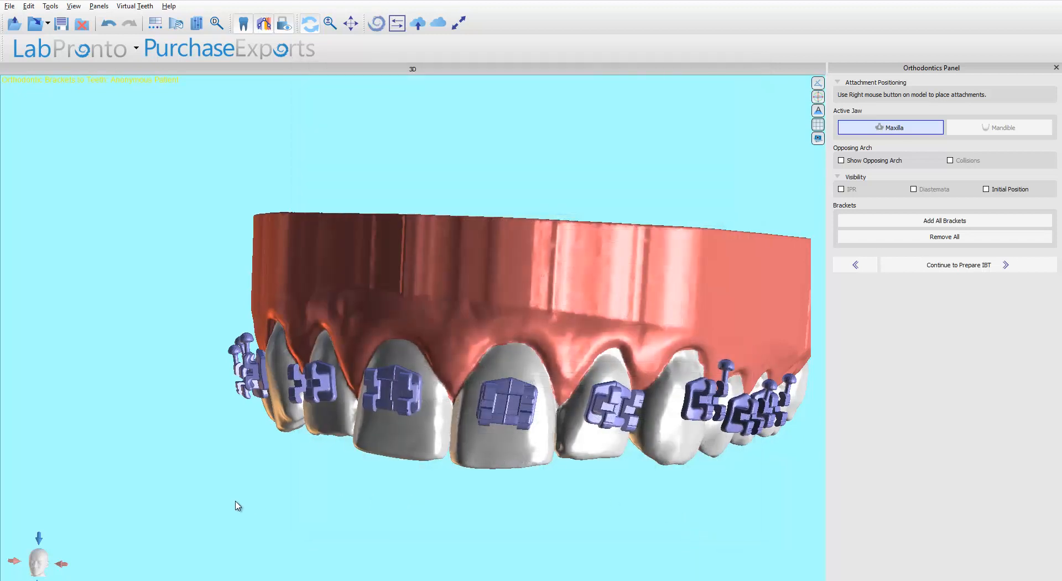
left_click_drag(237, 503, 455, 464)
left_click(950, 221)
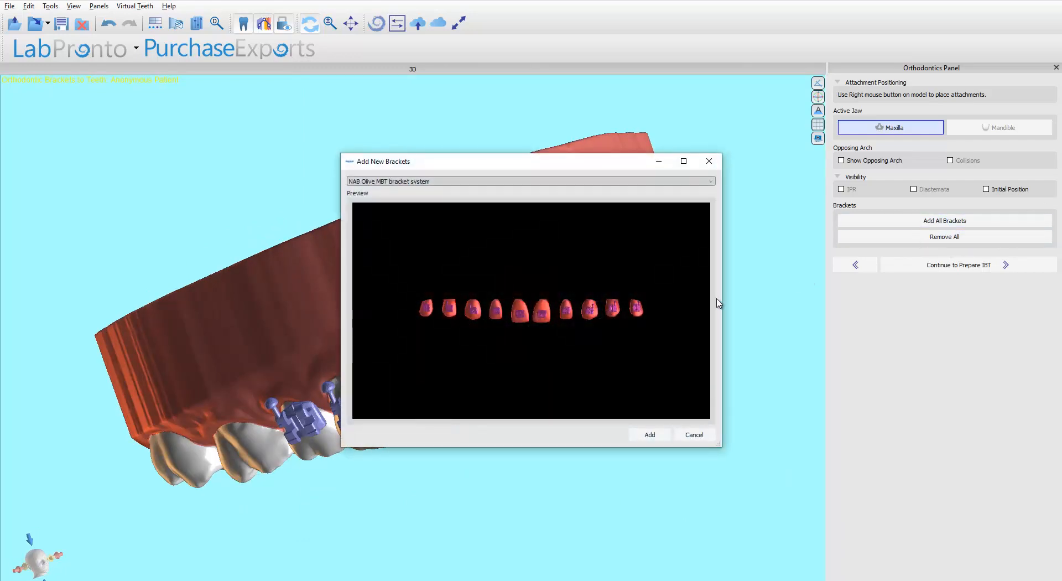
left_click(695, 434)
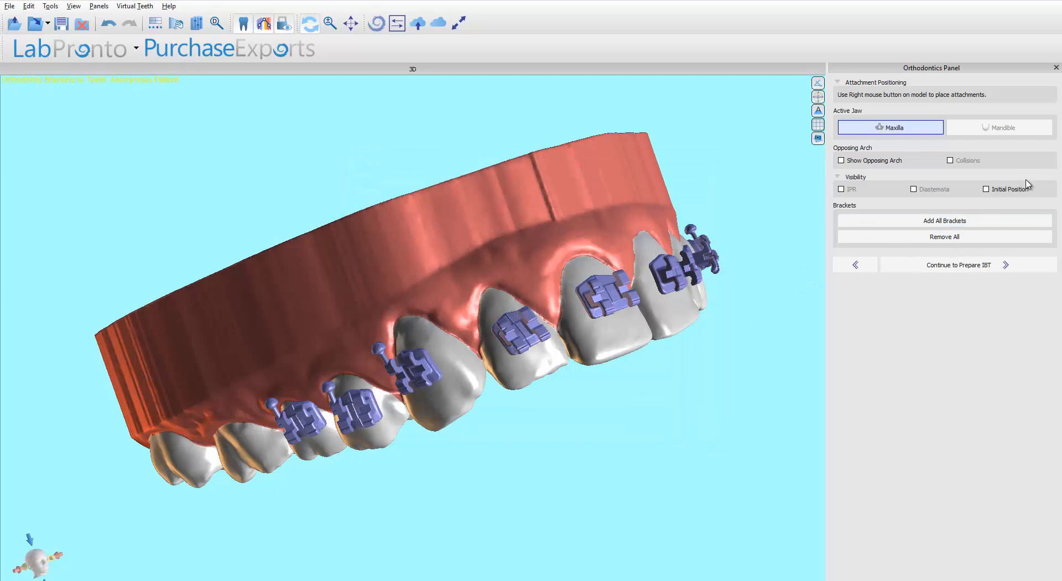
Remove all brackets and re-add them using the NAB Olive Roth bracket system.
left_click(945, 237)
left_click(945, 220)
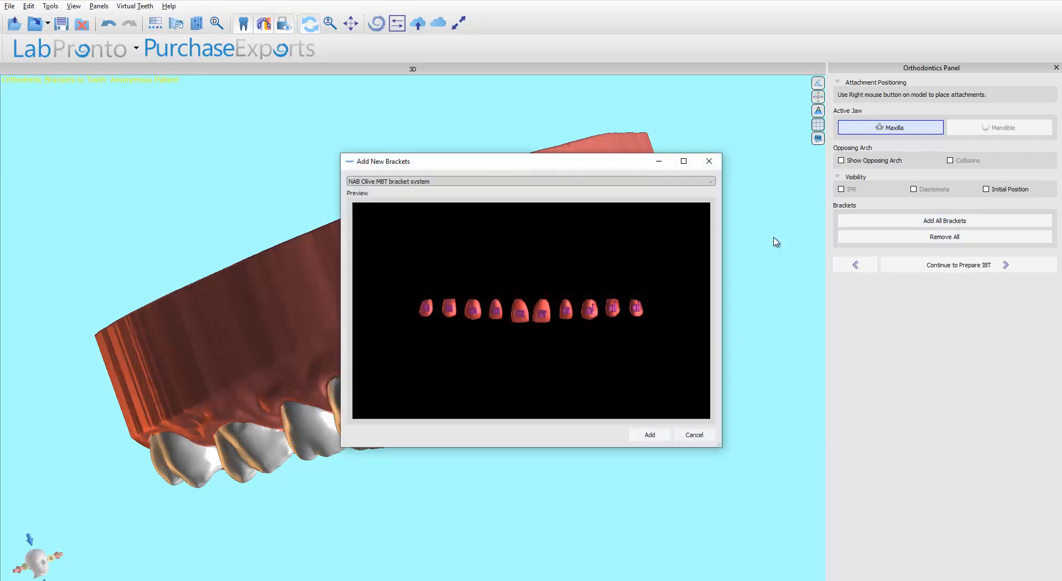
left_click(454, 183)
left_click(451, 198)
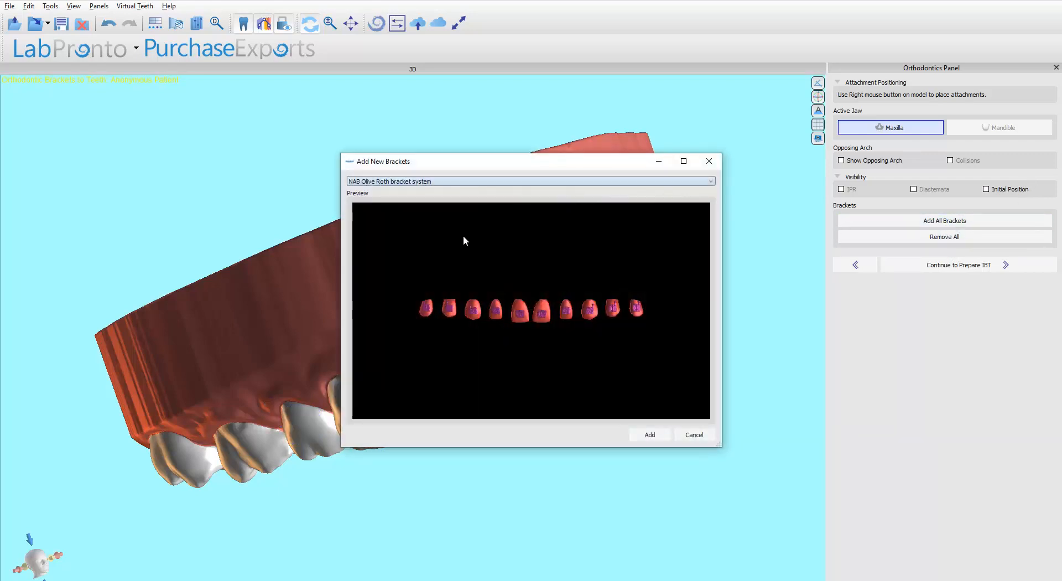
left_click(650, 435)
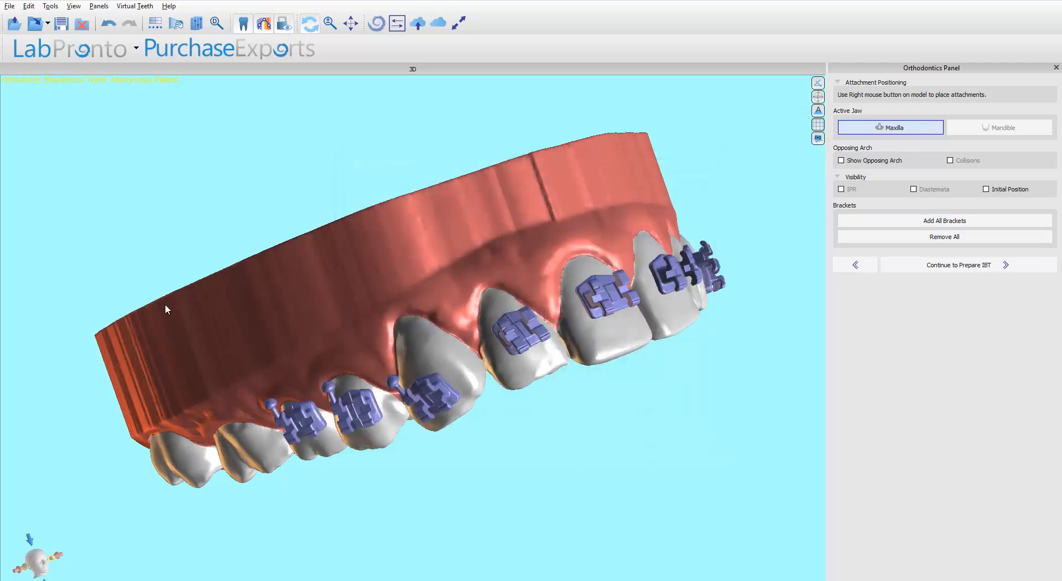
Inspect the re-placed upper canine bracket by selecting it on the model.
left_click_drag(165, 304, 207, 255)
left_click(469, 383)
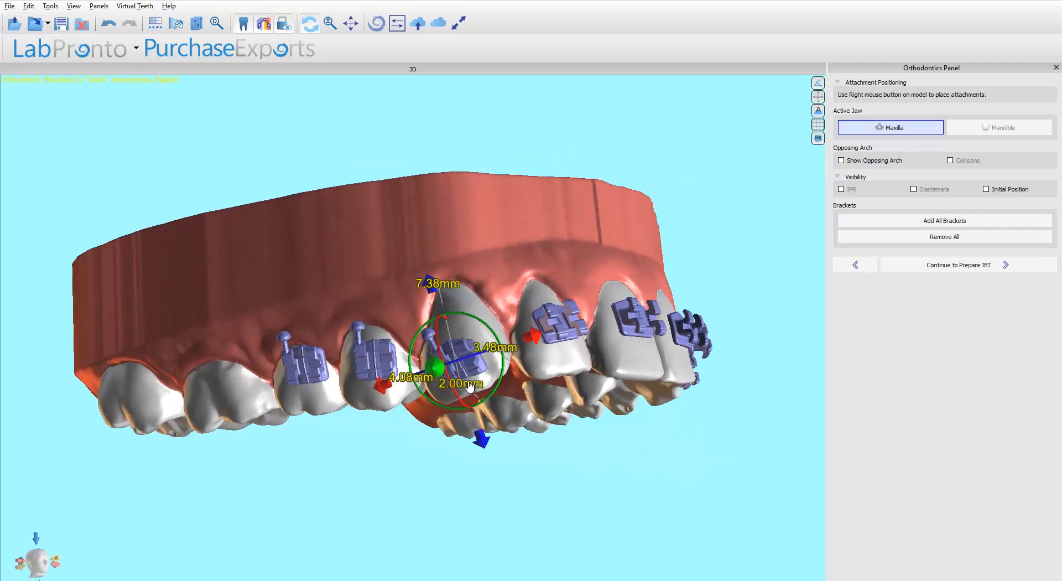
left_click_drag(766, 245, 260, 341)
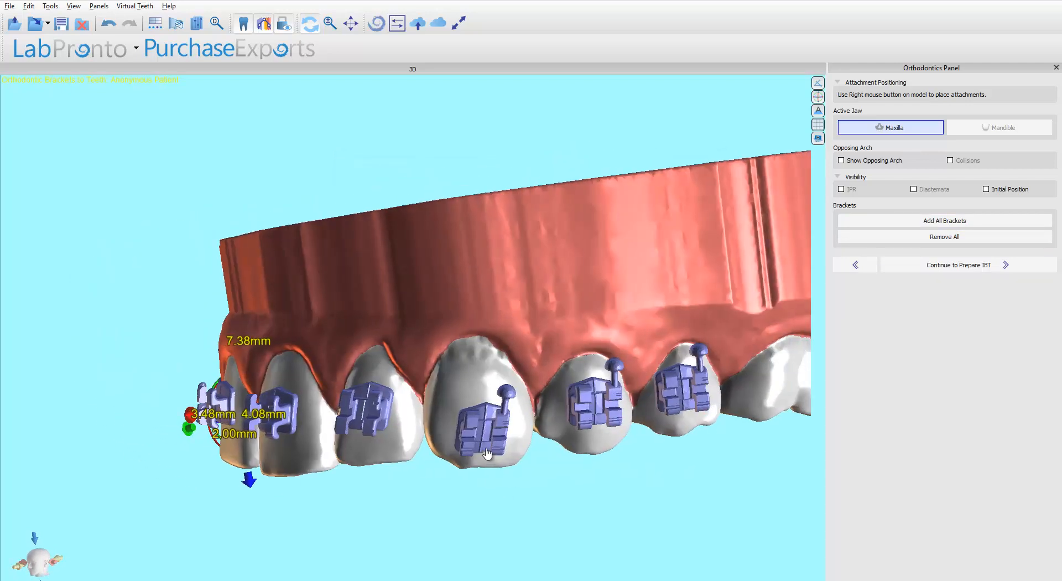
Set the upper canine bracket placement offset to 4.50 mm in the orthodontics preferences.
left_click(10, 6)
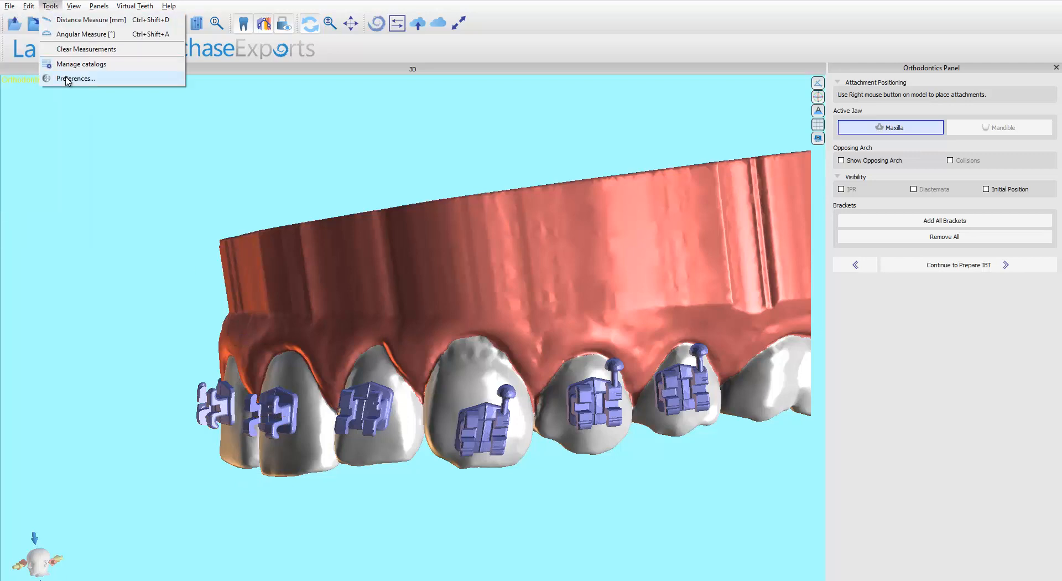
left_click(66, 79)
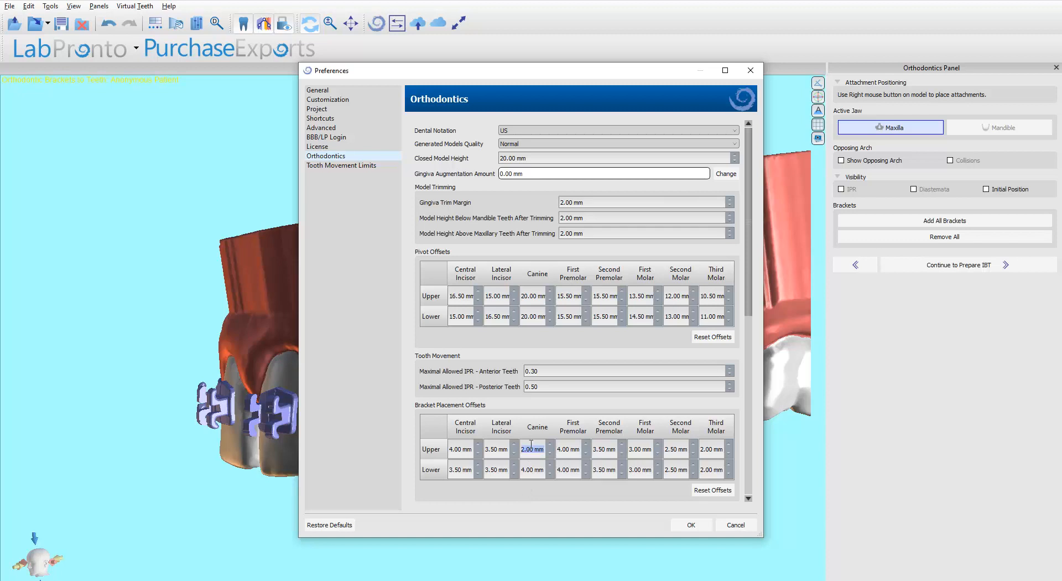
type("4")
left_click(692, 525)
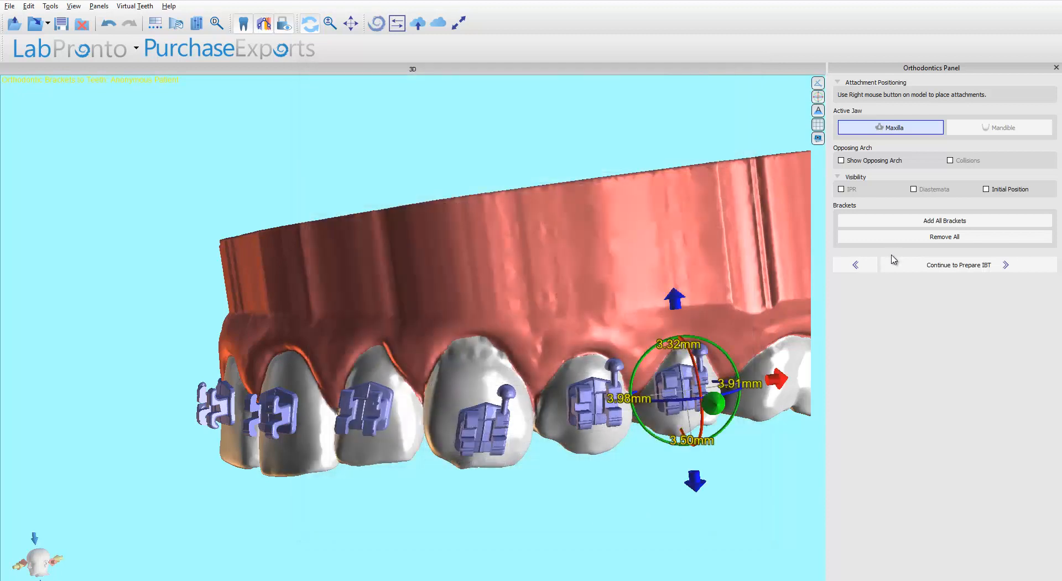
Replace all brackets with a fresh set from the NAB Olive Roth bracket system.
left_click(902, 239)
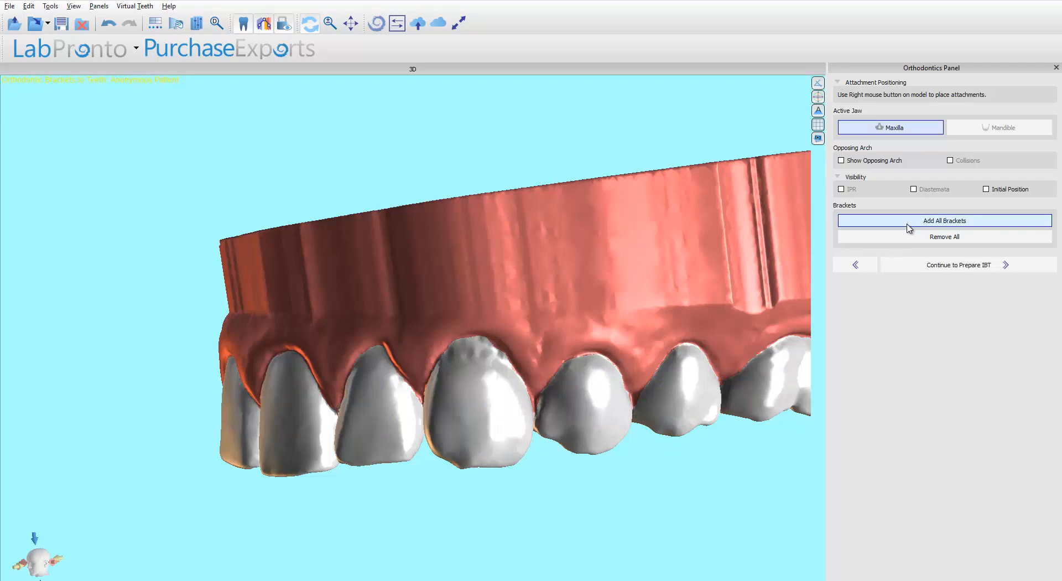
left_click(908, 226)
left_click(447, 182)
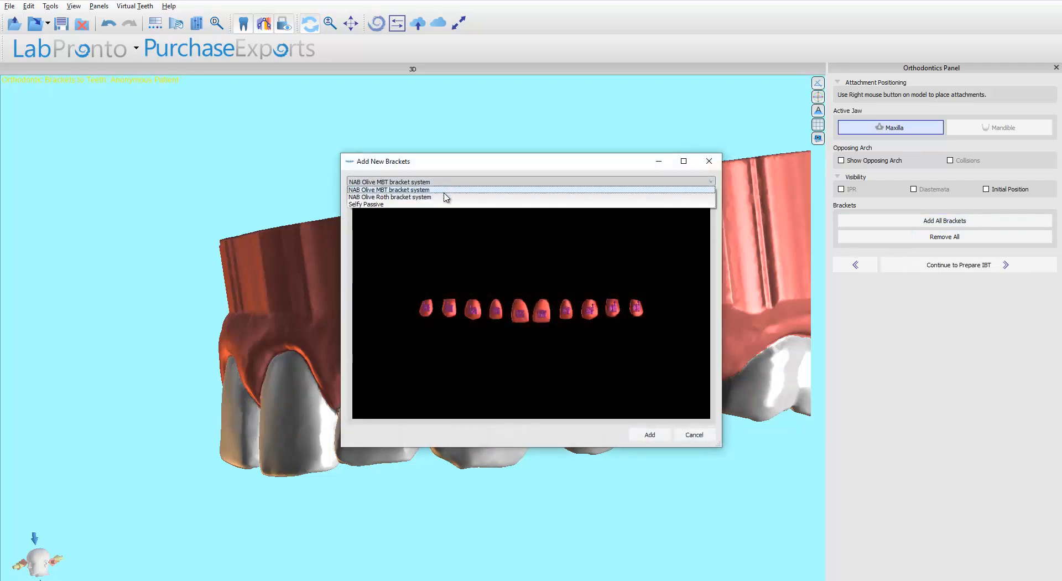
left_click(445, 197)
left_click(645, 433)
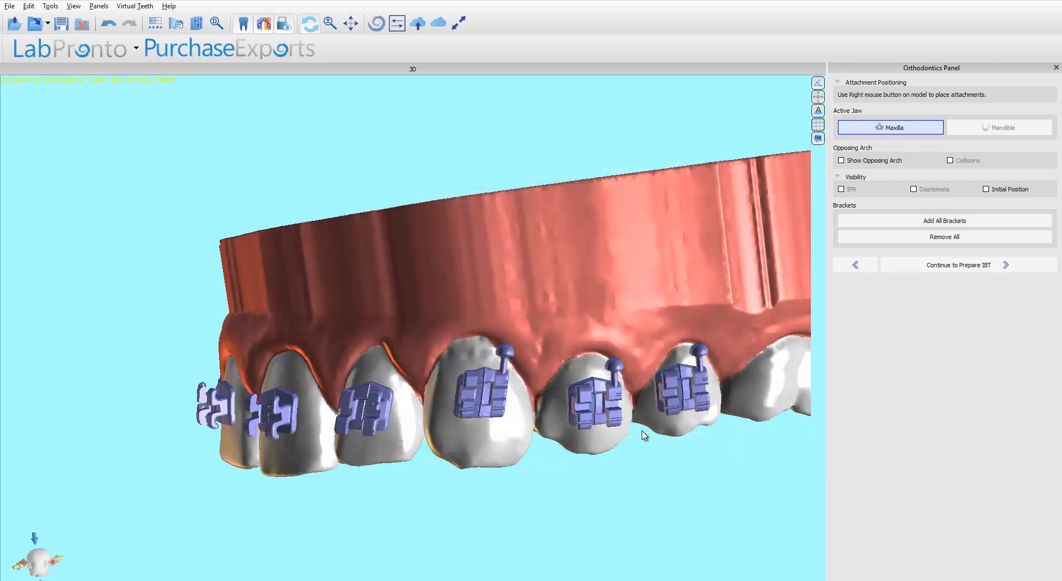
Inspect the canine and premolar brackets from several angles, selecting them to check their positions.
left_click_drag(95, 394, 538, 380)
left_click_drag(158, 297, 281, 226)
left_click(495, 389)
left_click_drag(525, 364, 532, 378)
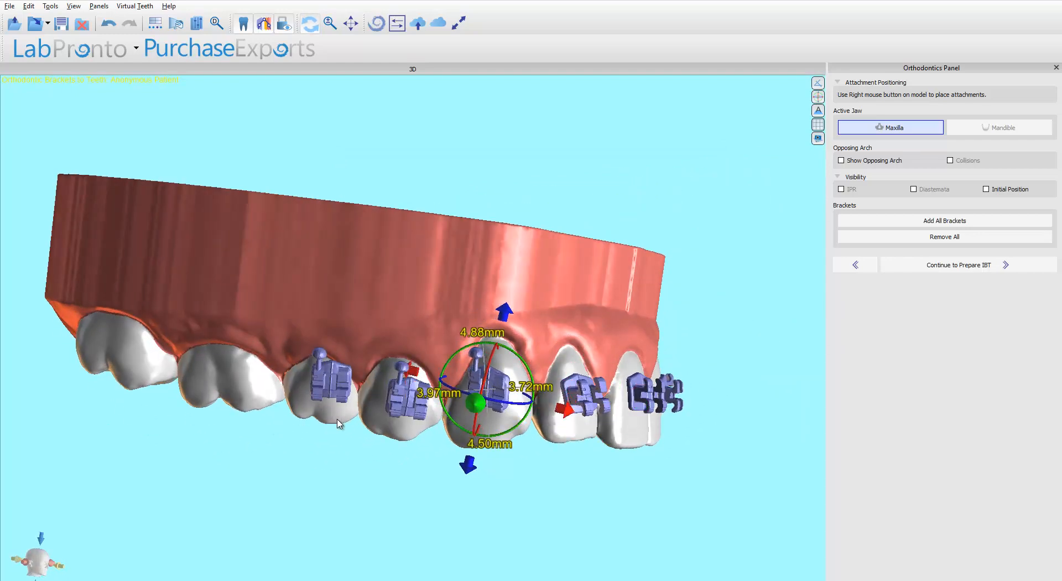
left_click(343, 390)
left_click_drag(349, 400, 492, 52)
left_click_drag(418, 164, 421, 172)
left_click_drag(365, 406, 439, 321)
left_click(412, 204)
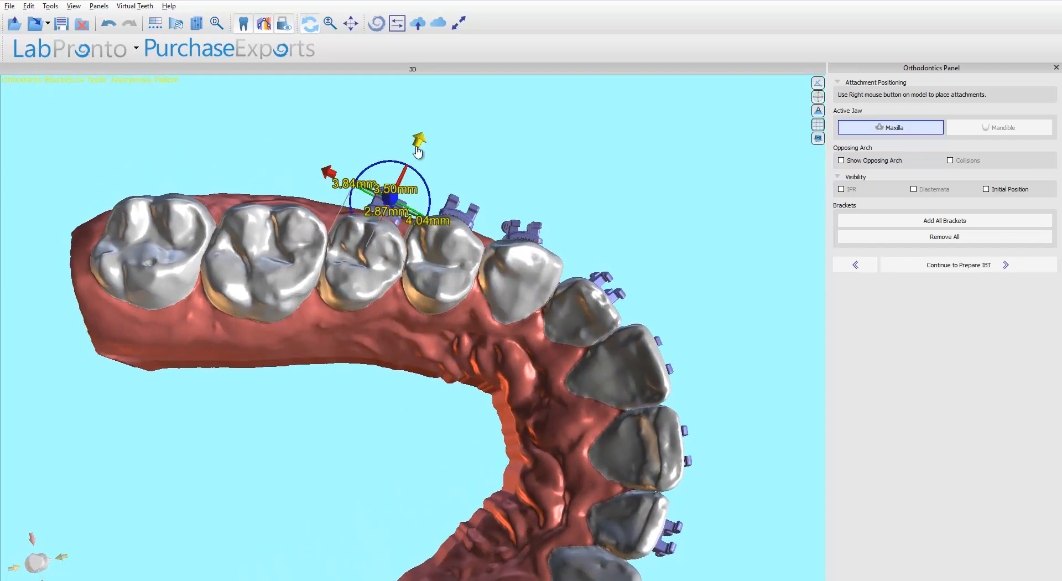
left_click_drag(415, 151, 410, 546)
left_click_drag(441, 489, 573, 287)
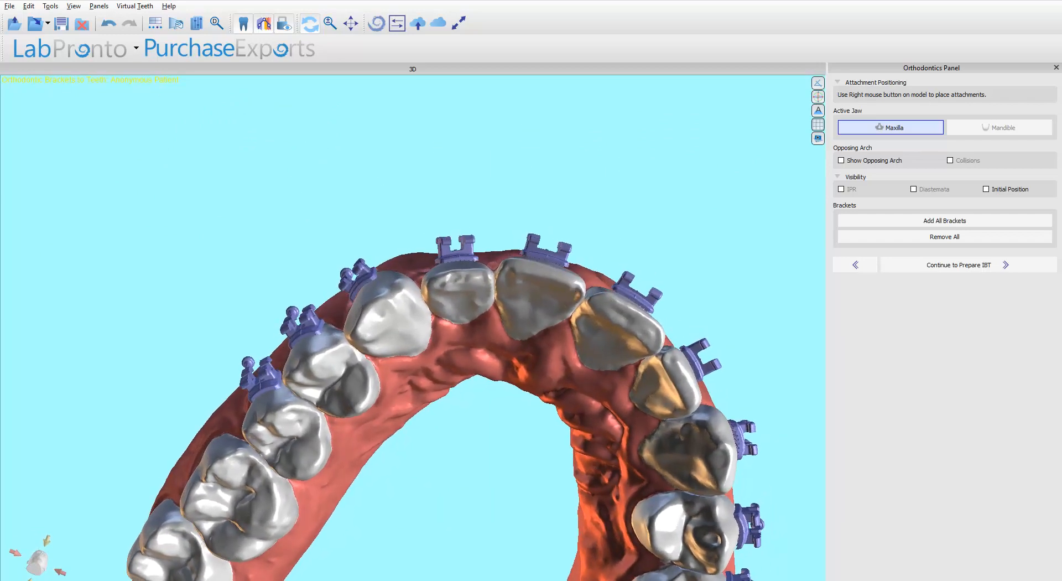
Set the indirect bonding tray's transfer tray offset to 0.20 mm and thickness to 3.00 mm in preferences.
left_click(51, 6)
left_click(81, 83)
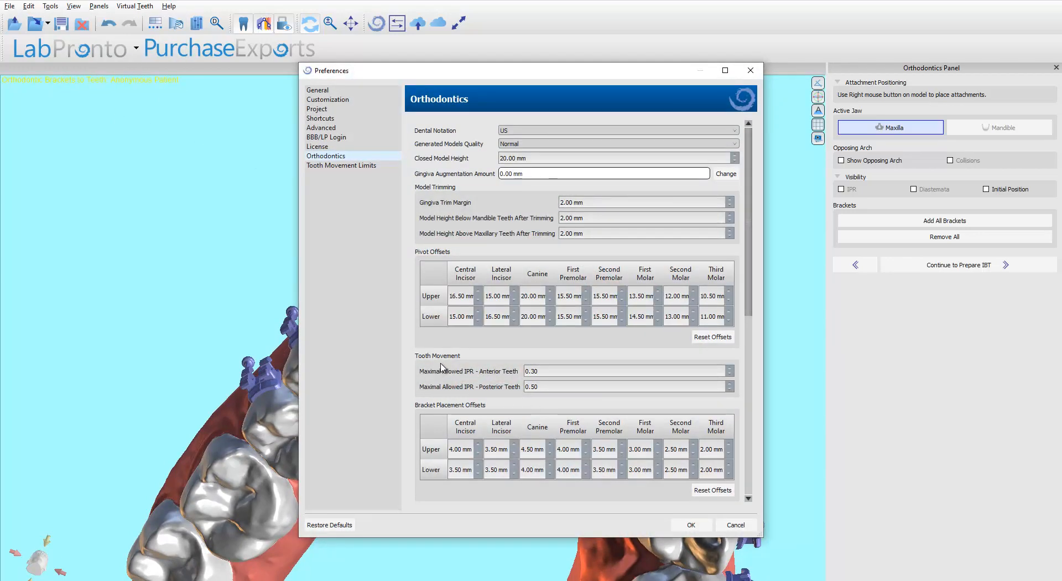
scroll(441, 367, "down", 5)
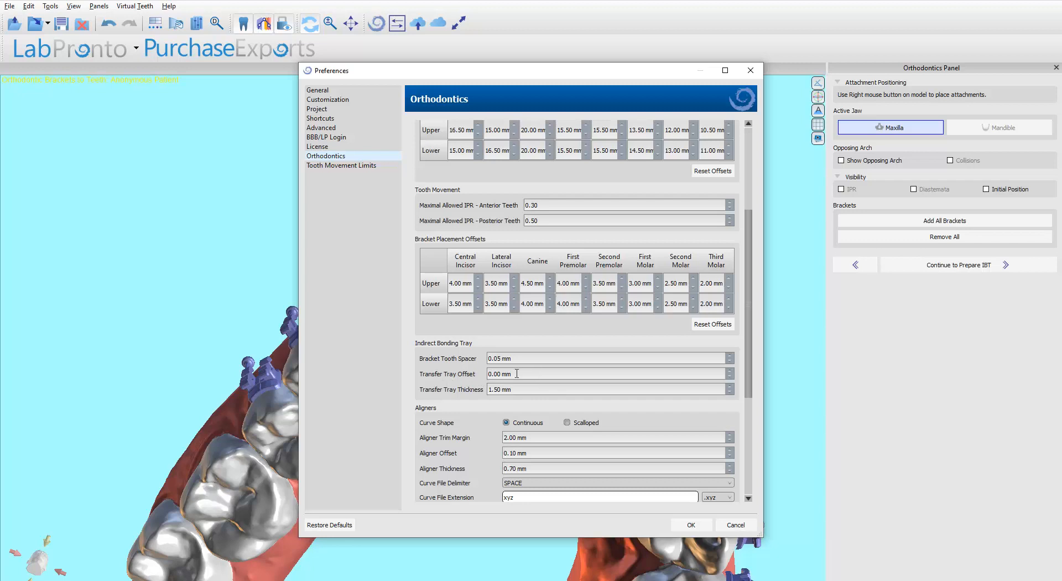
triple_click(492, 389)
left_click(499, 374)
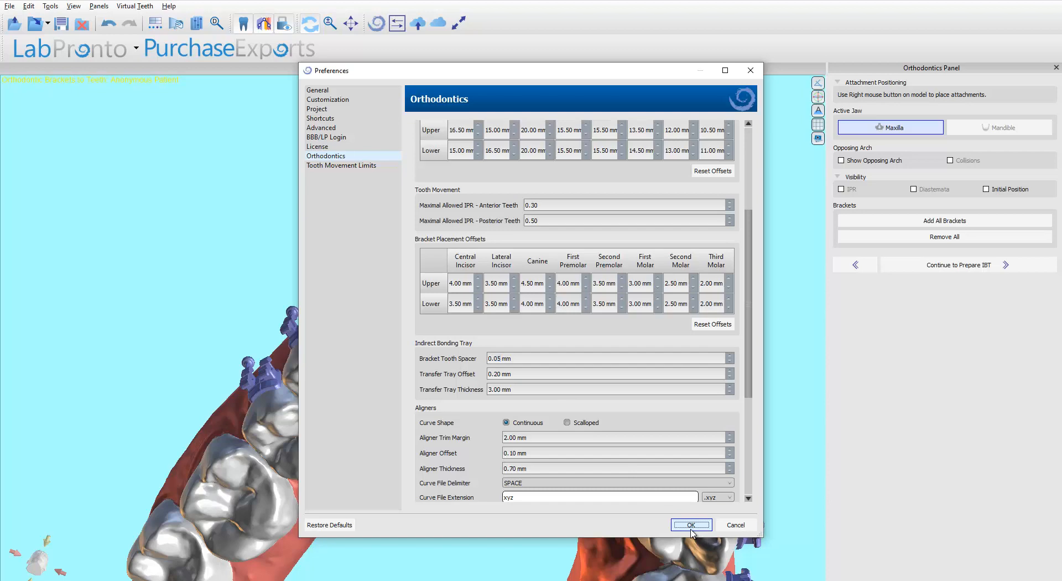
left_click(691, 525)
Review the bracket placement around the whole arch from buccal and occlusal views.
left_click(346, 251)
left_click_drag(374, 233, 435, 452)
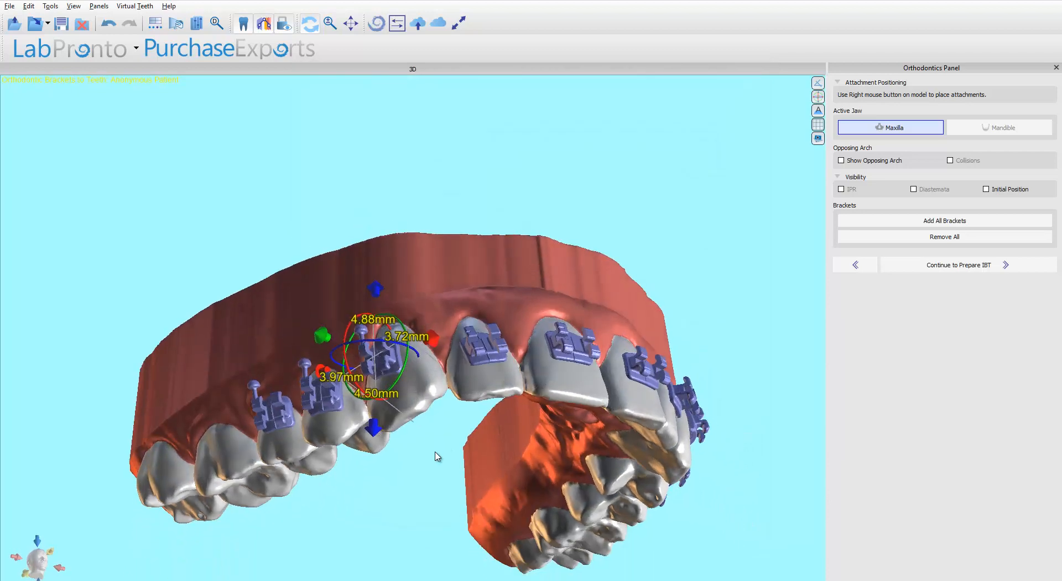
left_click_drag(621, 155, 623, 274)
left_click(720, 377)
left_click_drag(292, 506, 477, 424)
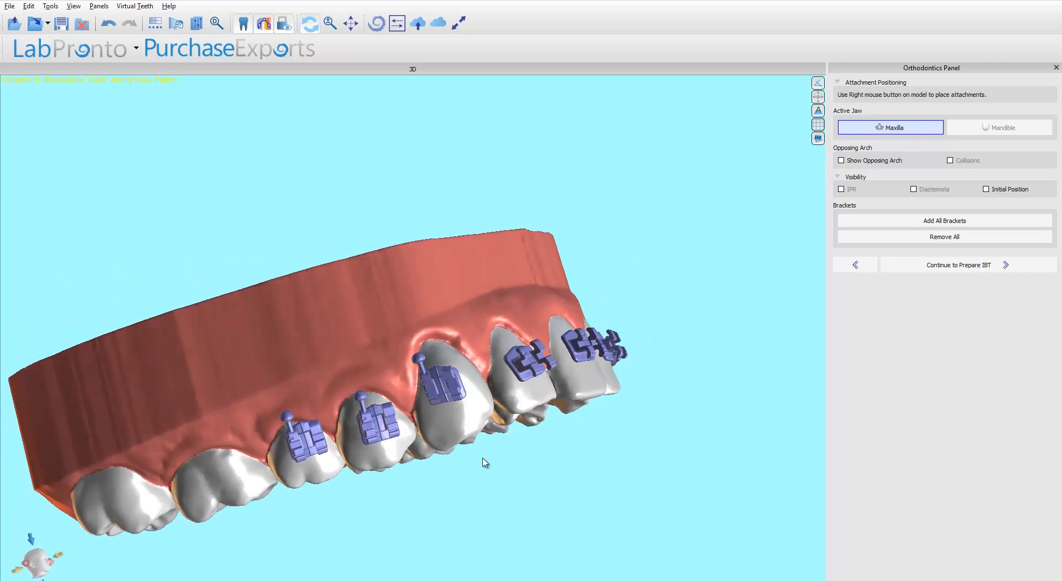
left_click_drag(518, 470, 466, 458)
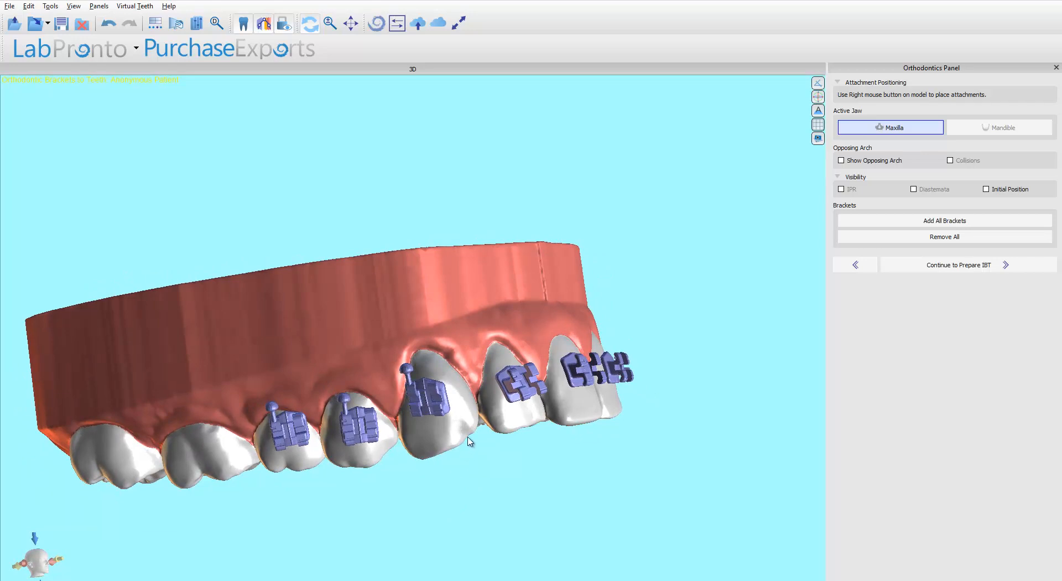
mouse_move(471, 442)
left_mouse_down()
mouse_move(505, 455)
mouse_move(467, 432)
left_mouse_up()
left_click_drag(525, 456, 416, 186)
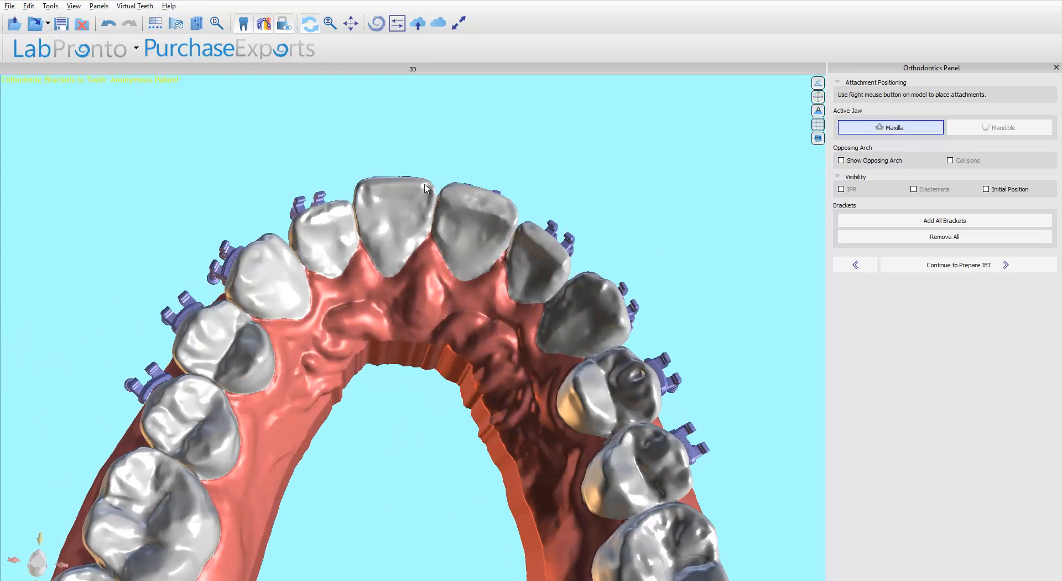
left_click(416, 186)
left_click_drag(436, 102, 553, 288)
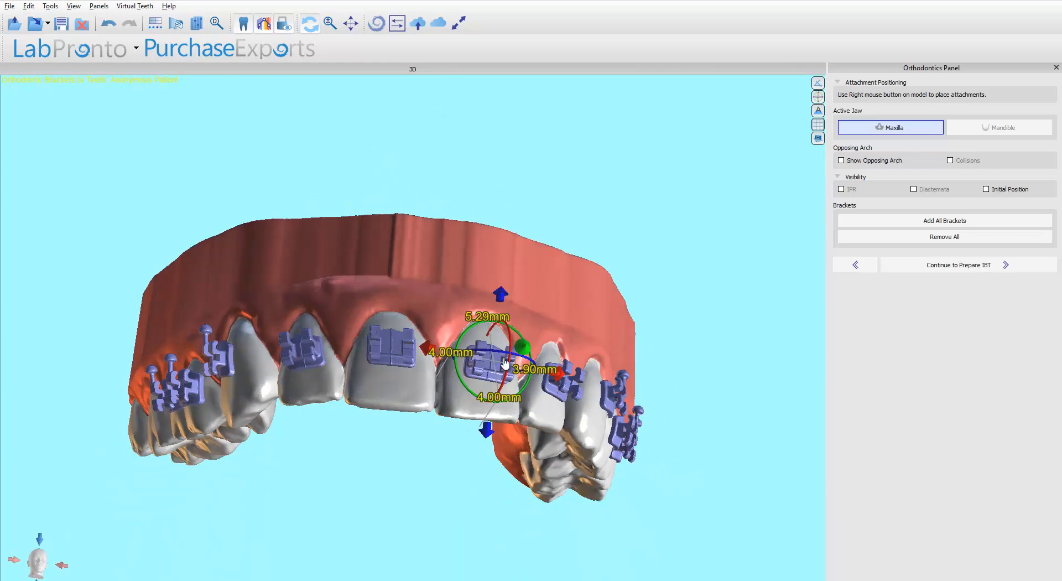
Continue to the Prepare IBT stage for designing the indirect bonding tray.
left_click(953, 266)
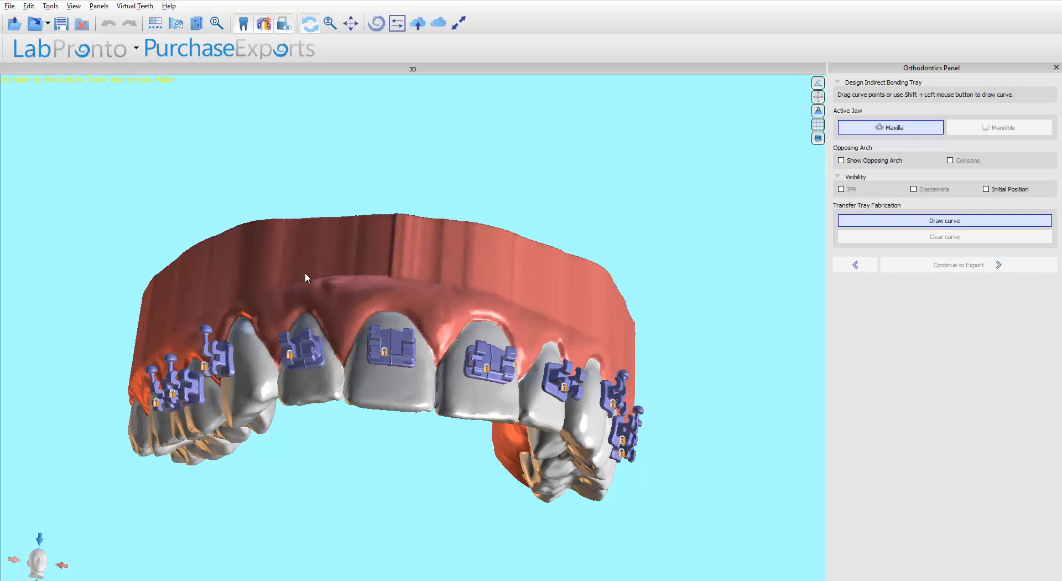
left_click_drag(480, 306, 422, 177)
scroll(462, 287, "down", 1)
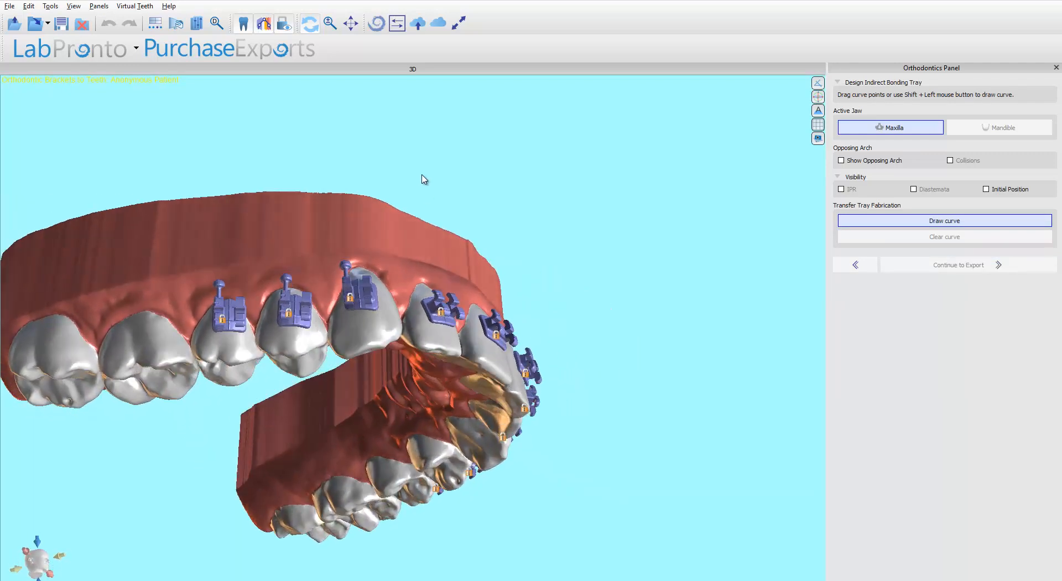
mouse_move(434, 239)
left_mouse_down()
mouse_move(443, 242)
mouse_move(439, 264)
mouse_move(441, 254)
left_mouse_up()
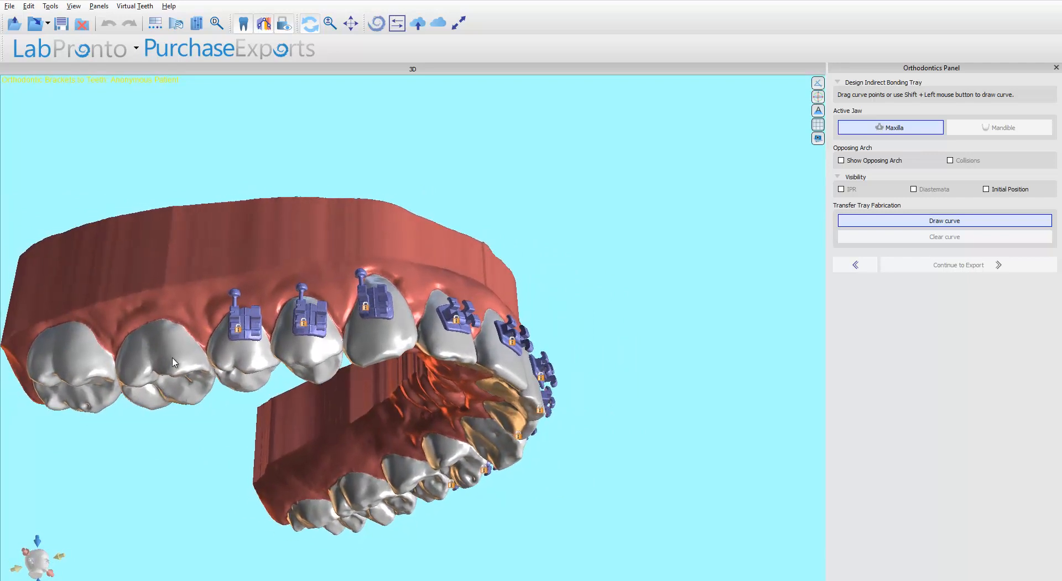
Start drawing the transfer tray curve by placing points along the brackets of the maxillary teeth.
key("shift")
left_click_drag(359, 293, 334, 322, "shift")
mouse_move(424, 259)
left_mouse_down()
mouse_move(375, 283)
mouse_move(422, 323)
mouse_move(420, 400)
left_mouse_up()
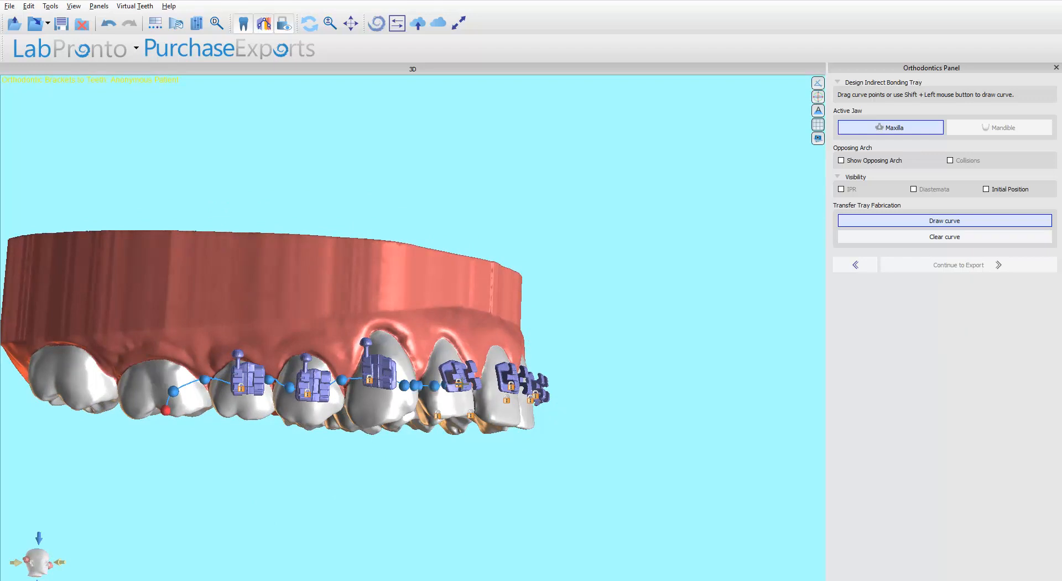
left_click_drag(621, 367, 522, 388)
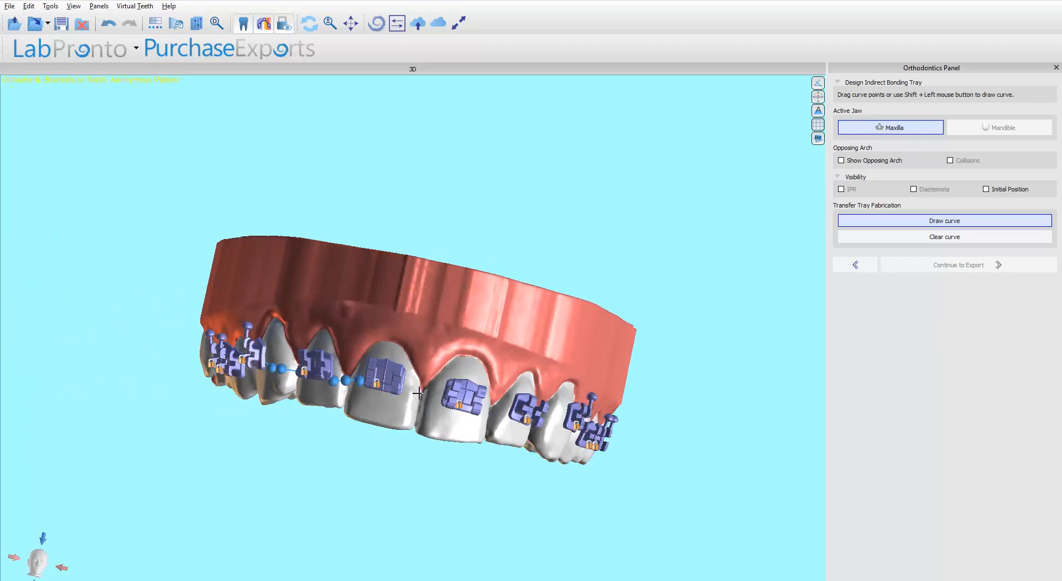
left_click_drag(704, 440, 628, 418)
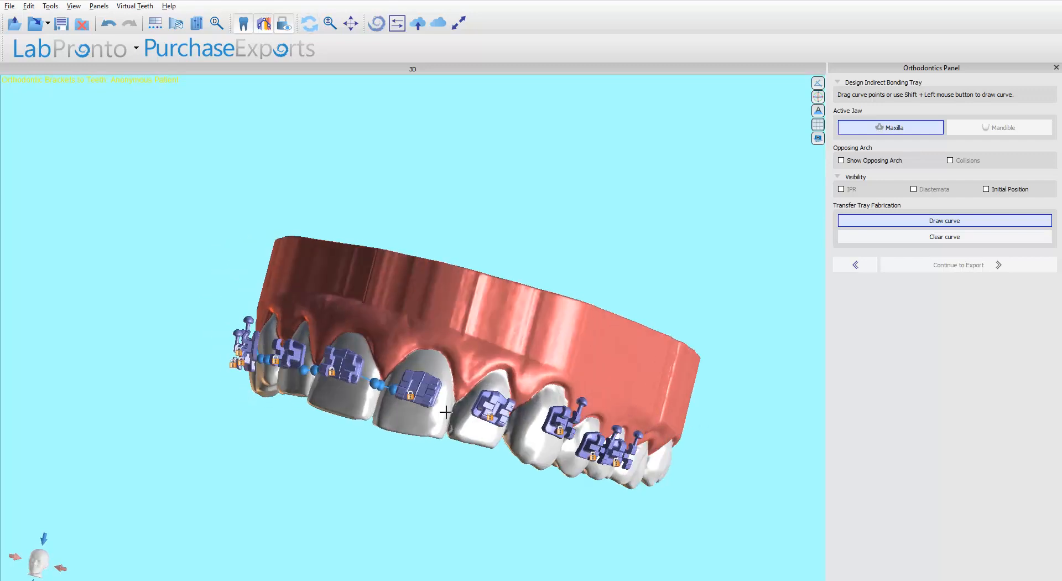
mouse_move(494, 408)
left_mouse_down()
mouse_move(471, 406)
mouse_move(513, 416)
left_mouse_up()
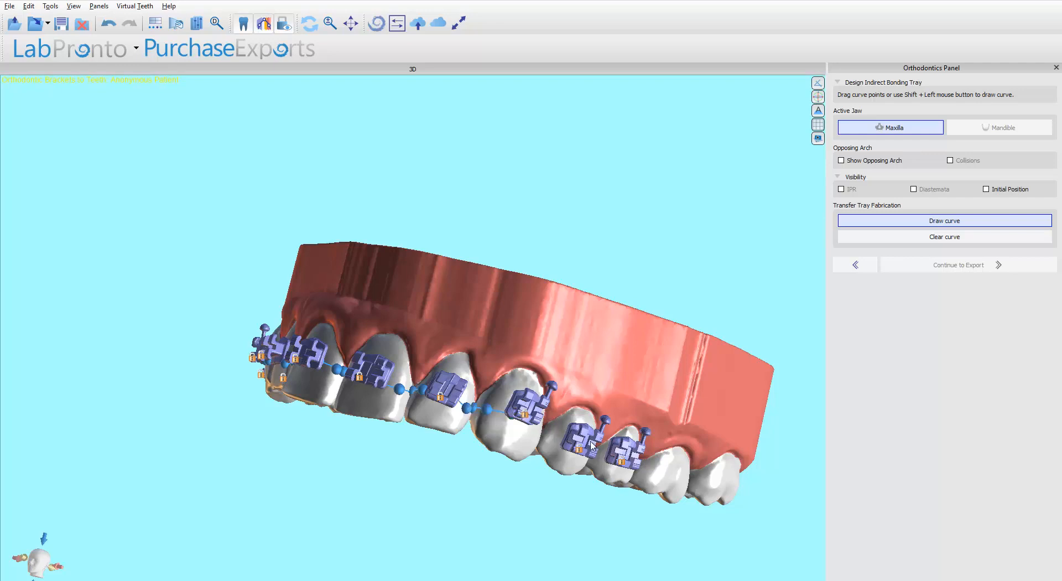
left_click_drag(579, 442, 580, 444, "shift")
mouse_move(735, 507)
left_mouse_down()
mouse_move(553, 392)
mouse_move(590, 402)
left_mouse_up()
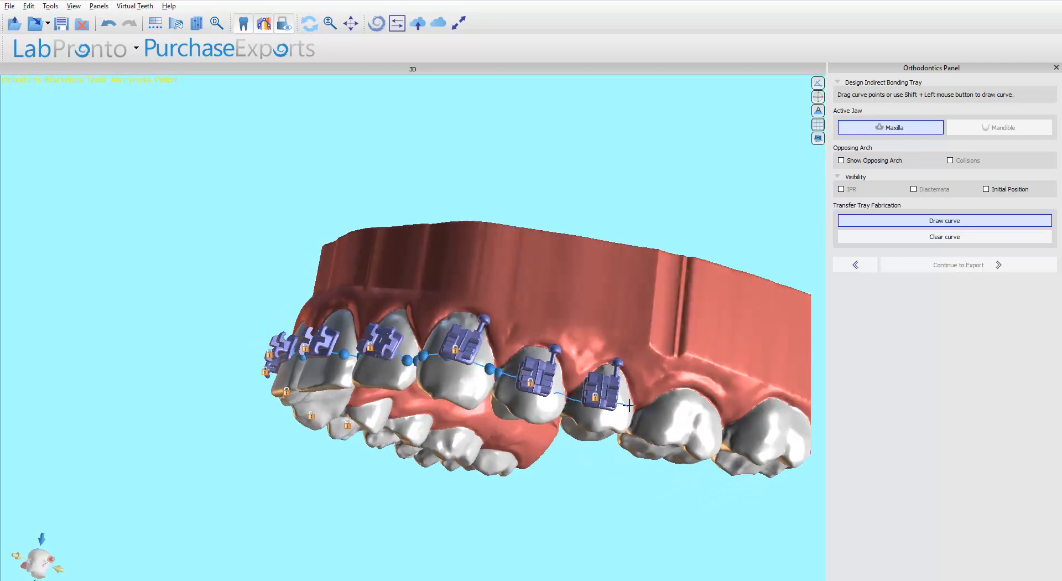
mouse_move(656, 440)
left_mouse_down()
mouse_move(531, 486)
mouse_move(542, 325)
mouse_move(519, 403)
mouse_move(435, 198)
left_mouse_up()
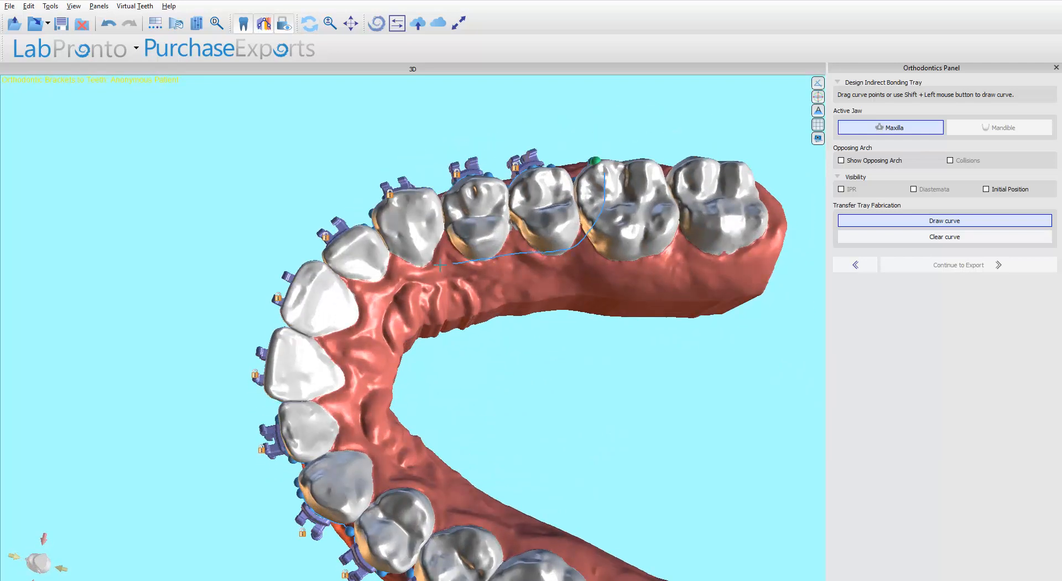
Extend the tray curve around the rest of the arch until it runs across all bracketed teeth.
left_click_drag(345, 325, 339, 396, "shift")
left_click_drag(359, 452, 374, 464, "shift")
mouse_move(535, 428)
left_mouse_down()
mouse_move(469, 466)
mouse_move(364, 481)
mouse_move(363, 376)
left_mouse_up()
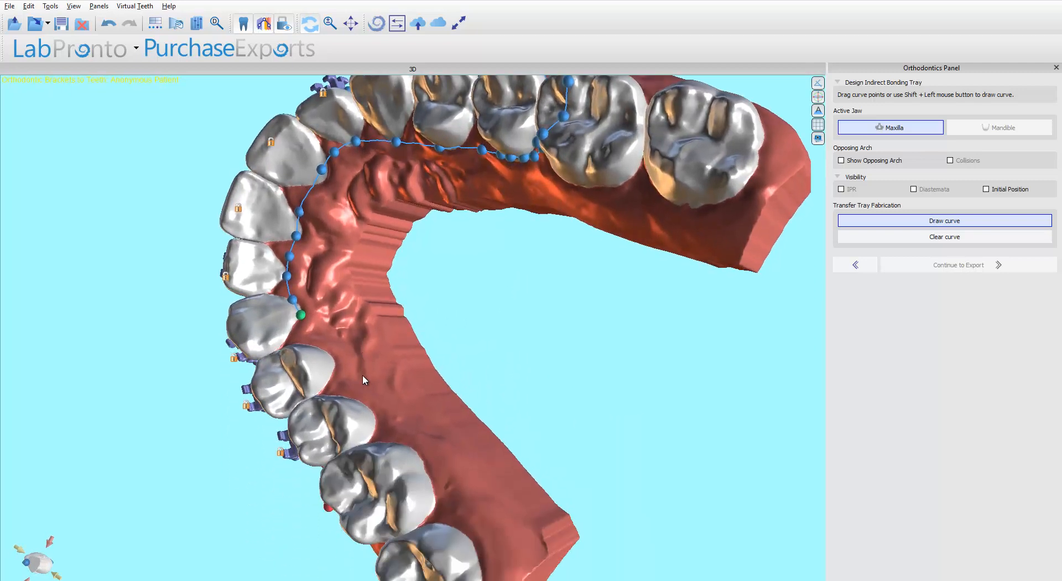
mouse_move(312, 325)
left_mouse_down("shift")
mouse_move(402, 456)
mouse_move(343, 490)
left_mouse_up("shift")
left_click_drag(249, 487, 495, 357)
left_click_drag(472, 417, 476, 417)
left_click_drag(284, 463, 484, 316)
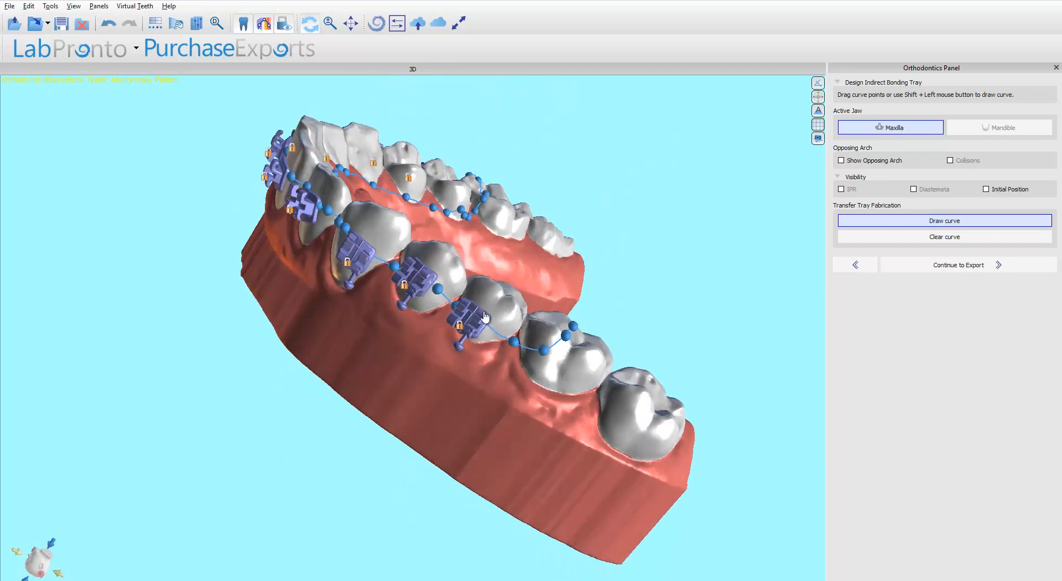
Check the curve along both sides of the arch and continue to the export stage.
left_click_drag(170, 133, 389, 367)
mouse_move(386, 247)
left_mouse_down()
mouse_move(376, 247)
mouse_move(400, 266)
mouse_move(383, 266)
left_mouse_up()
left_click_drag(504, 285, 471, 258)
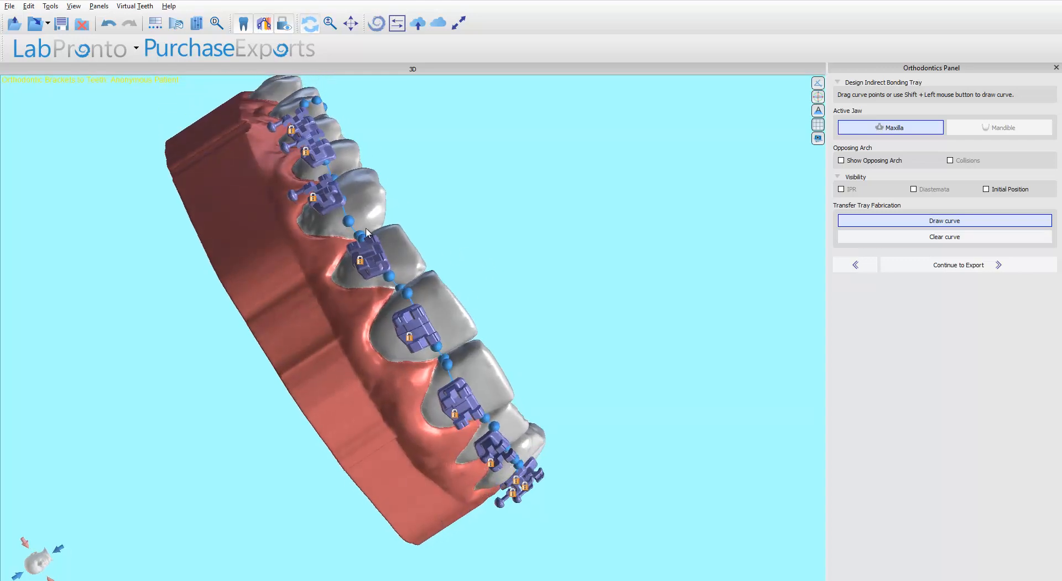
left_click_drag(526, 317, 414, 299)
left_click_drag(427, 244, 533, 404)
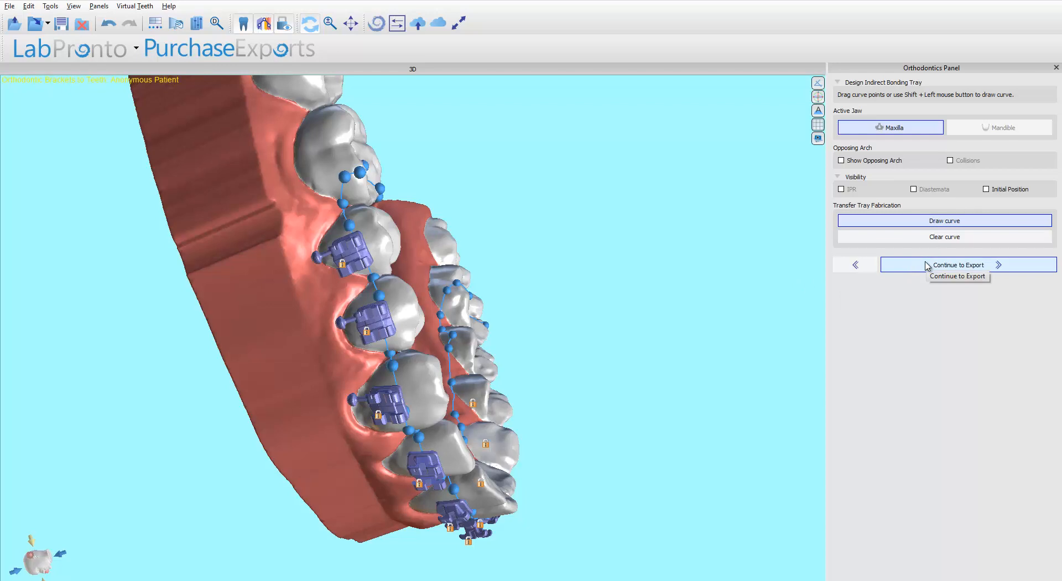
left_click(927, 266)
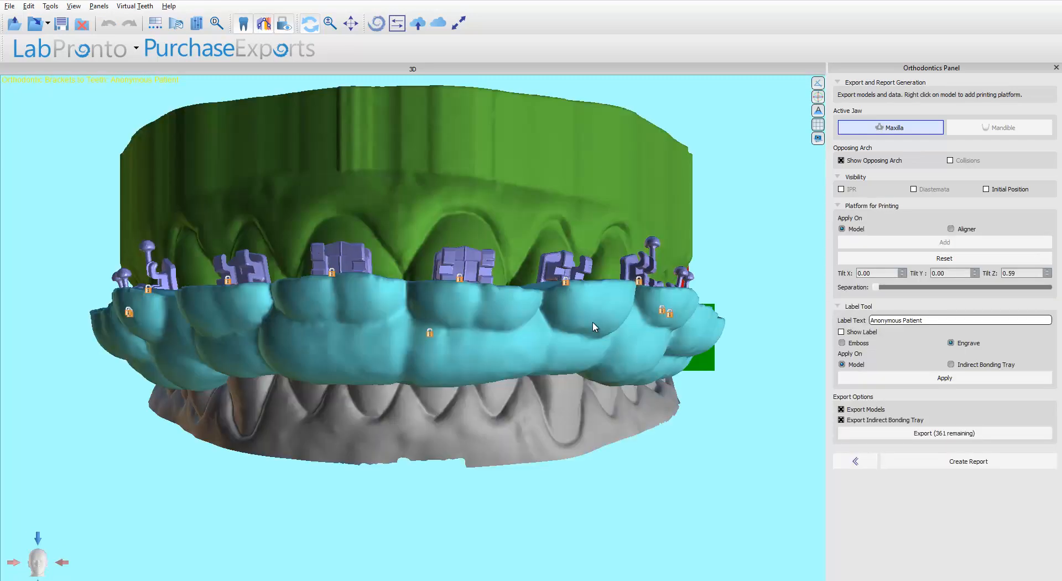
Hide the opposing arch in the export view.
left_click_drag(674, 335, 290, 358)
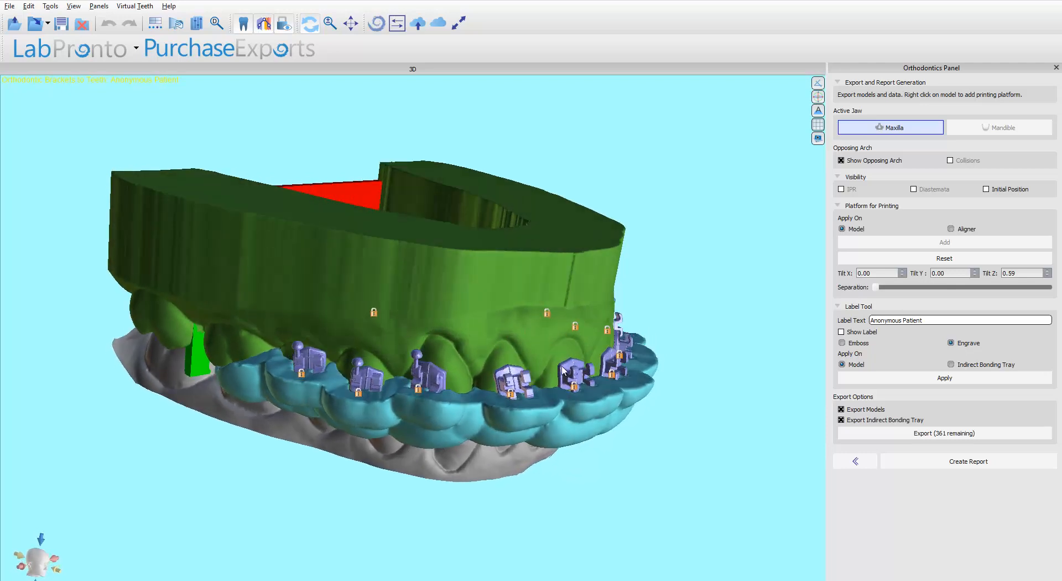
left_click_drag(736, 385, 416, 403)
left_click_drag(644, 356, 282, 396)
left_click_drag(307, 338, 401, 387)
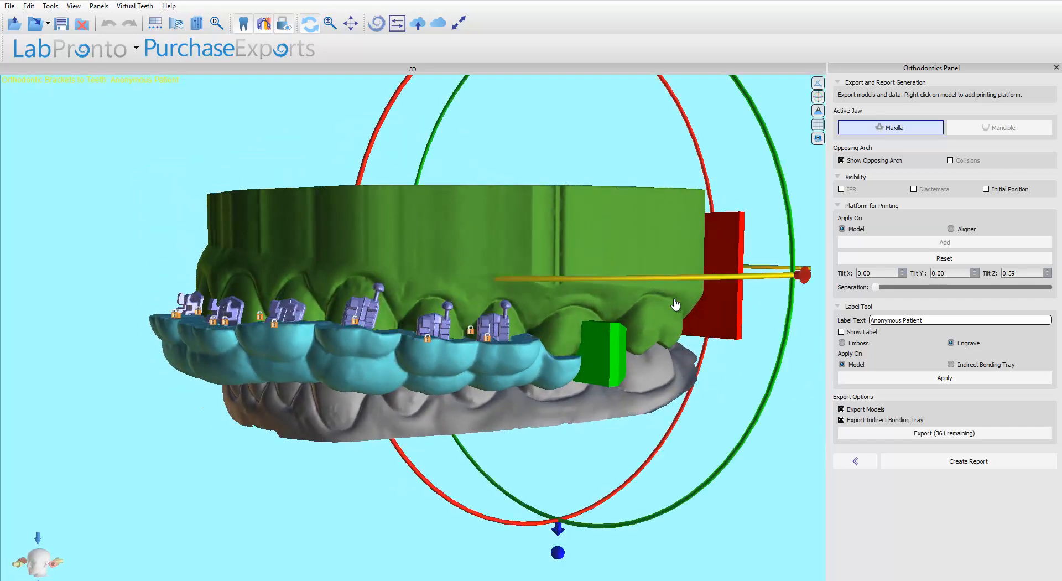
left_click(843, 161)
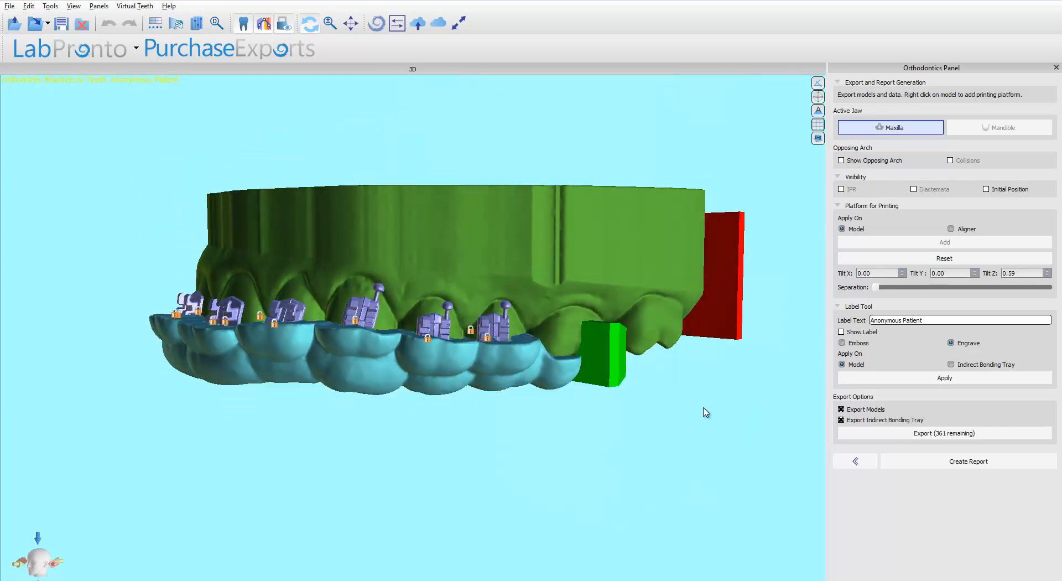
Apply the label to the indirect bonding tray and exclude the models from export.
left_click_drag(783, 452, 493, 467)
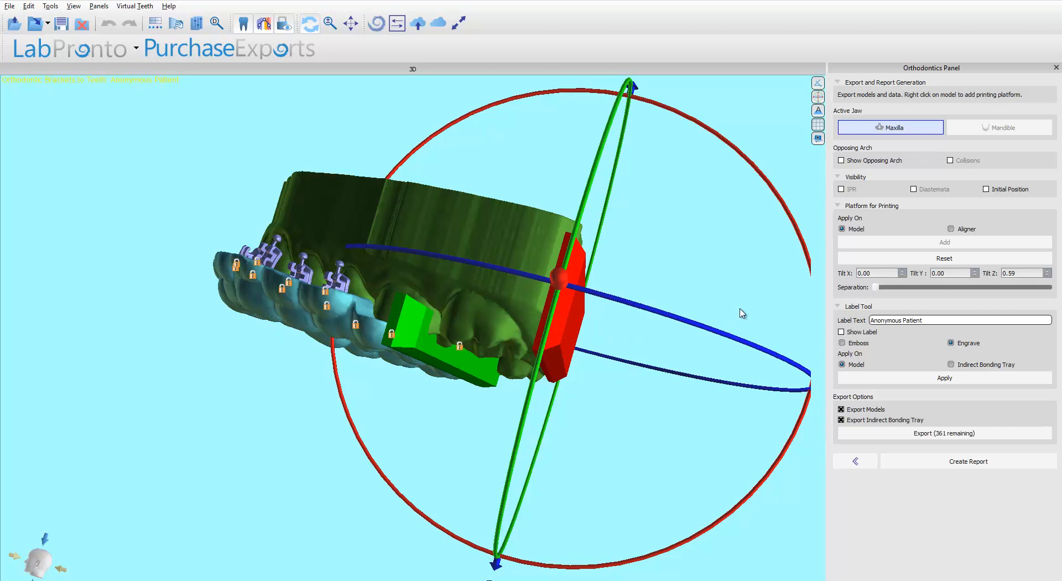
left_click(762, 310)
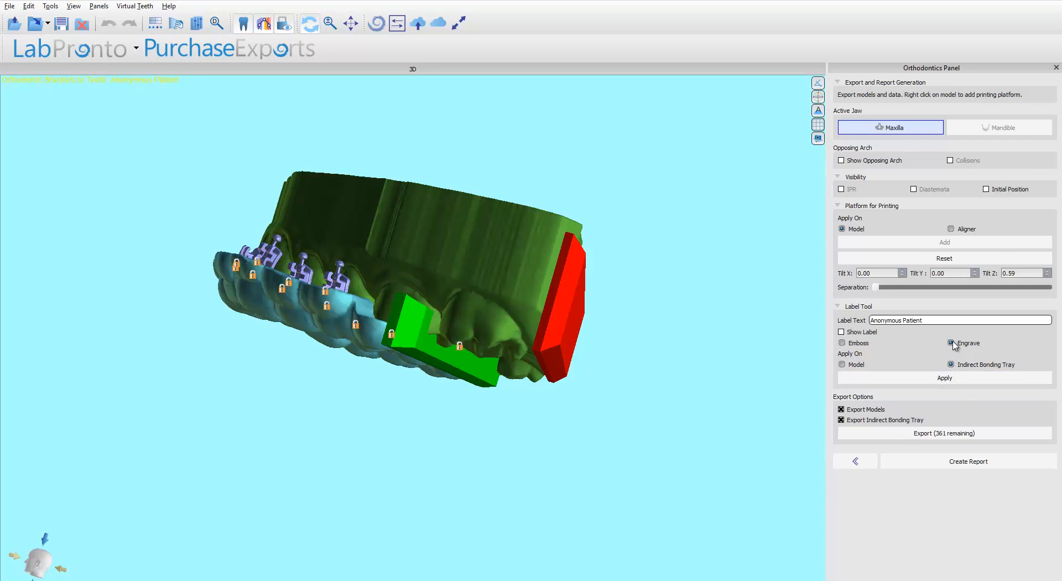
left_click(841, 410)
Increase the separation between the printing platform and the tray.
left_click_drag(268, 244, 562, 269)
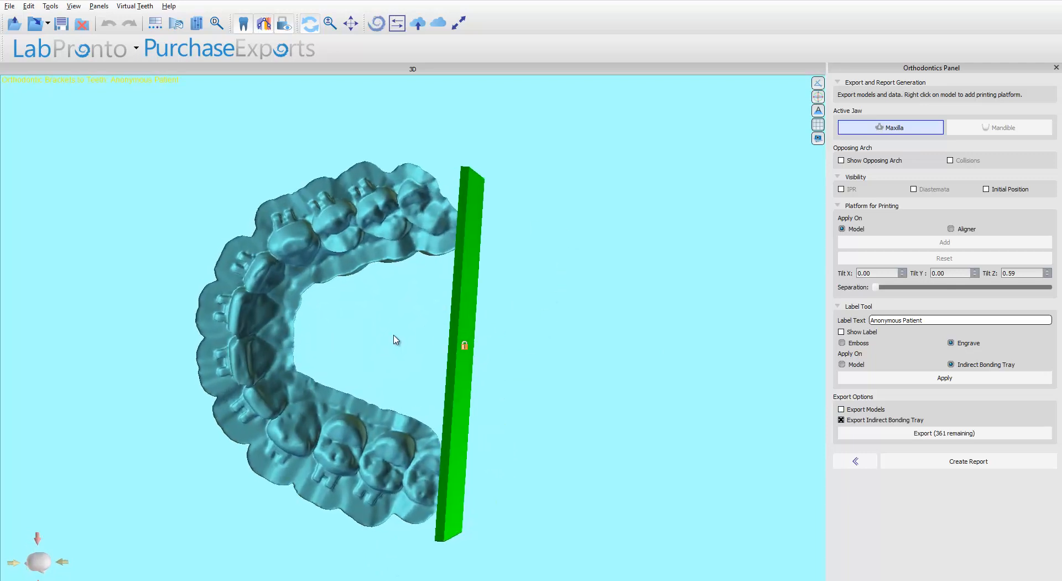
left_click_drag(394, 339, 803, 345)
left_click_drag(696, 280, 715, 328)
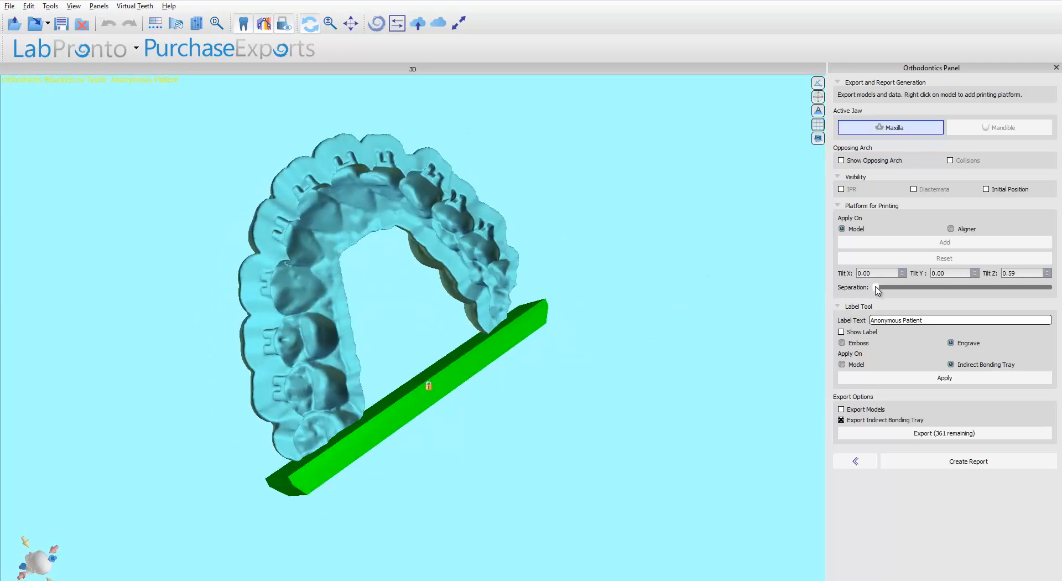
left_click_drag(876, 289, 978, 292)
Apply the printing platform to the aligner and set the separation again to about the same amount.
left_click_drag(699, 314, 936, 310)
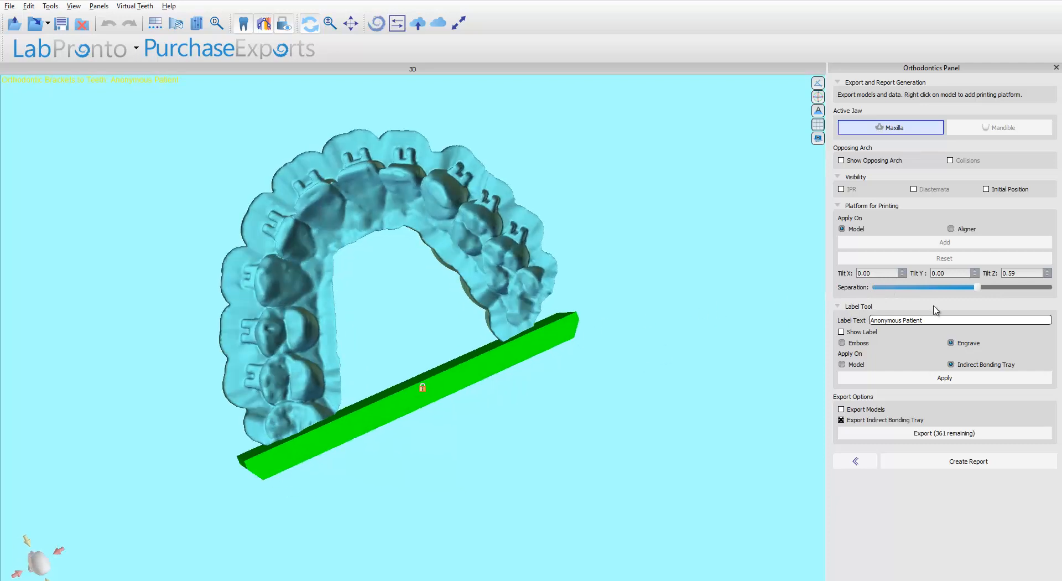
left_click(951, 229)
left_click_drag(876, 287, 975, 287)
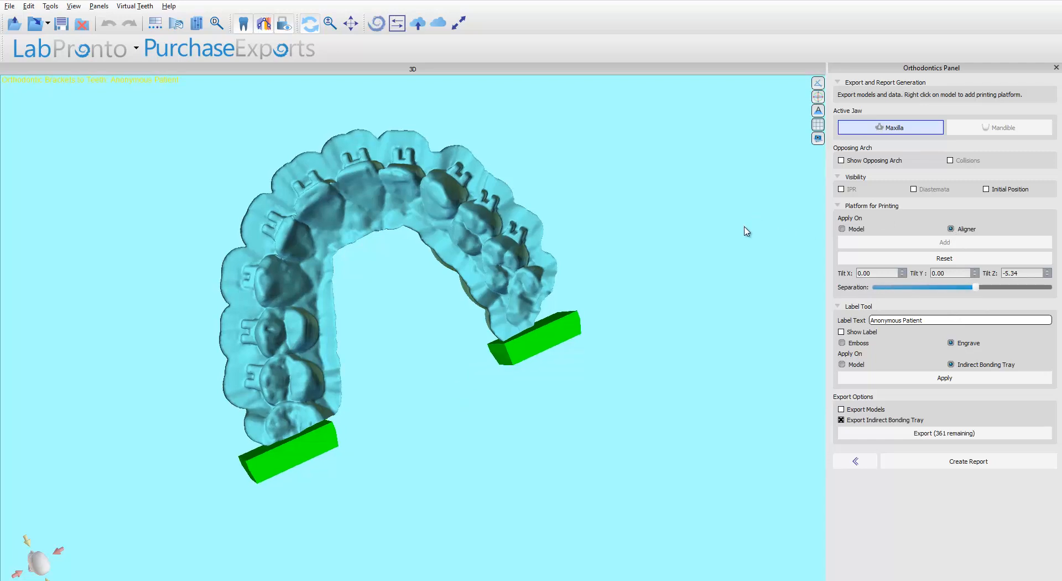
Lock the printing platform attached to the tray.
left_click_drag(745, 231, 635, 325)
left_click_drag(180, 324, 580, 273)
right_click(217, 315)
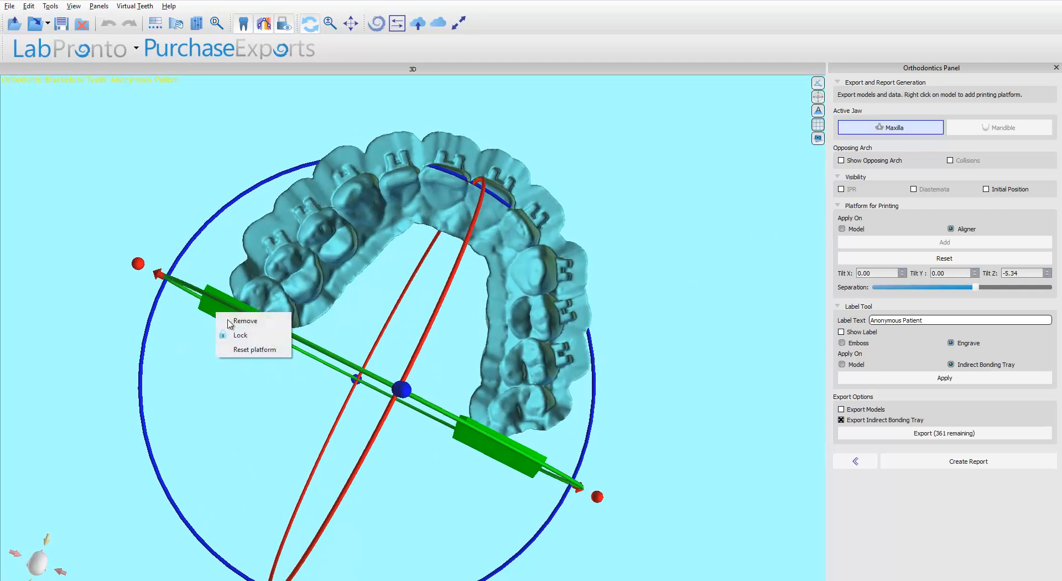
left_click(244, 335)
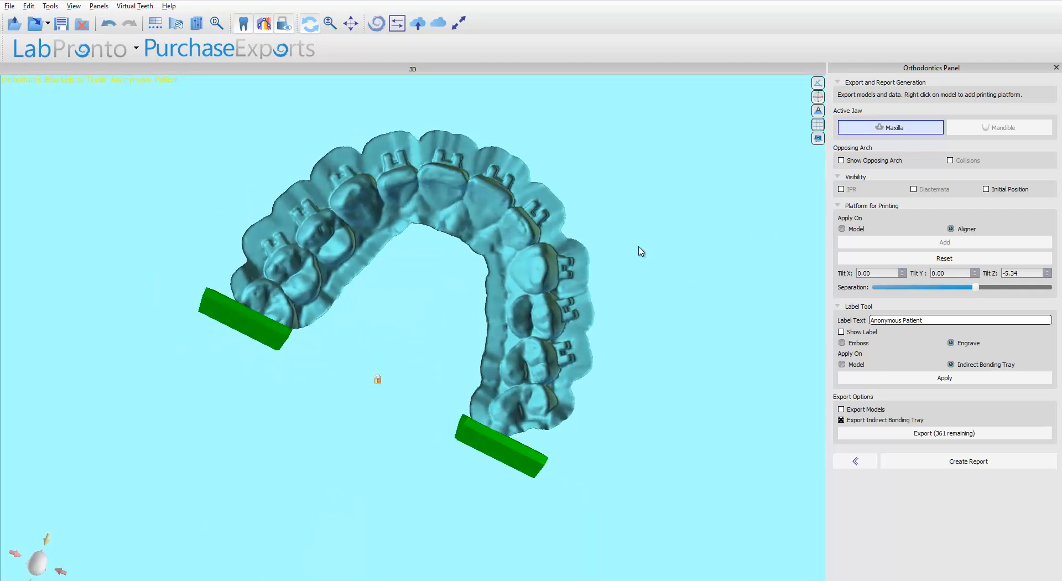